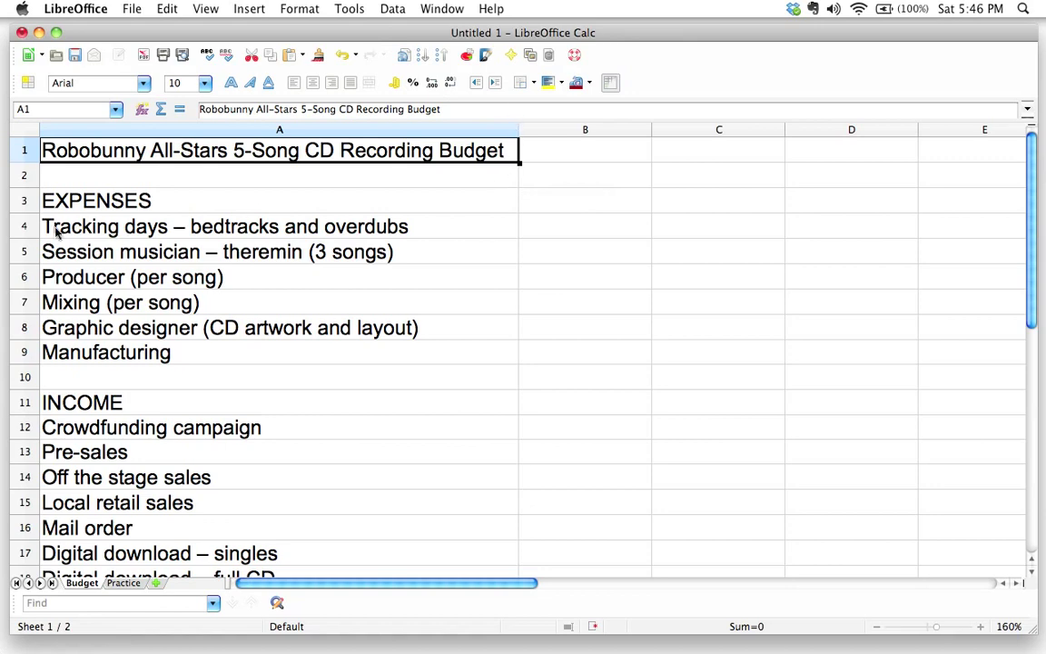
{"action": "left_click", "coordinate": [18, 226]}
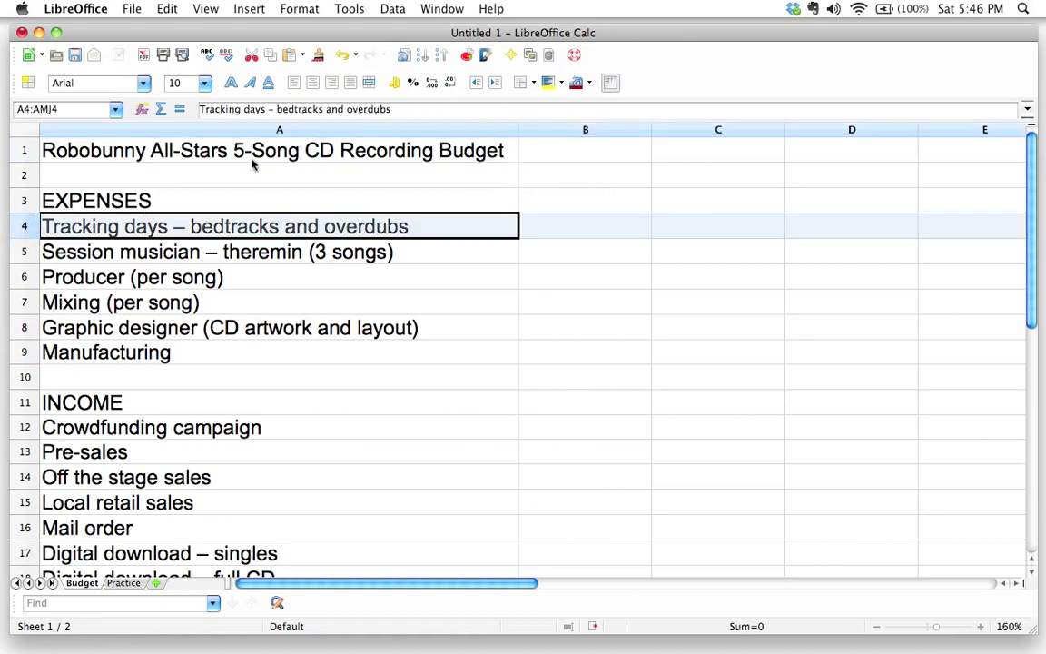
{"action": "left_click", "coordinate": [400, 132]}
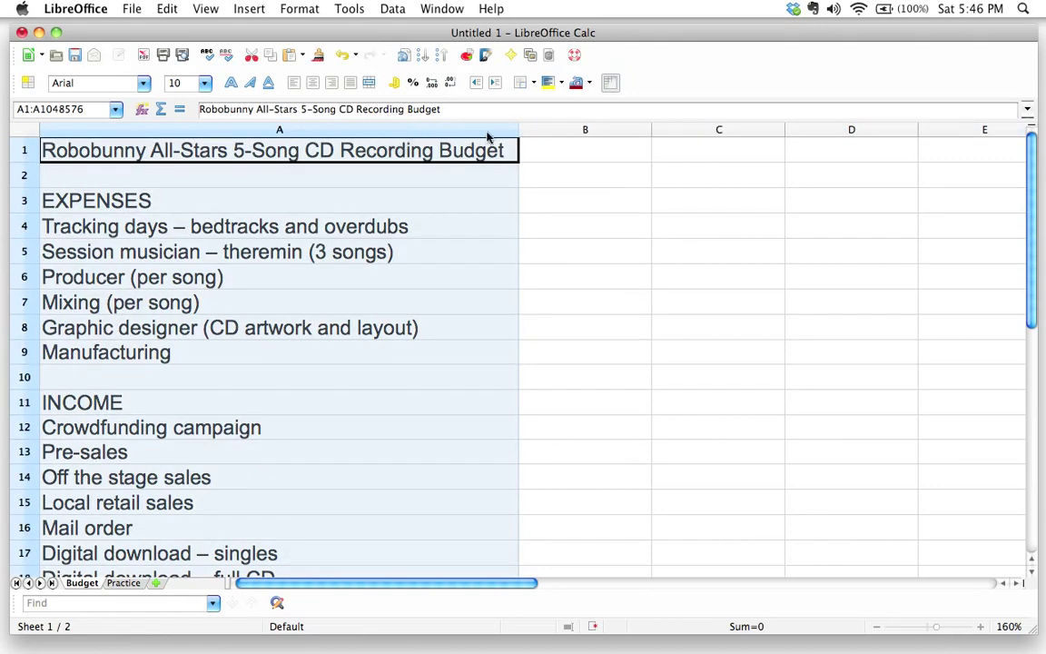
{"action": "left_click", "coordinate": [549, 208]}
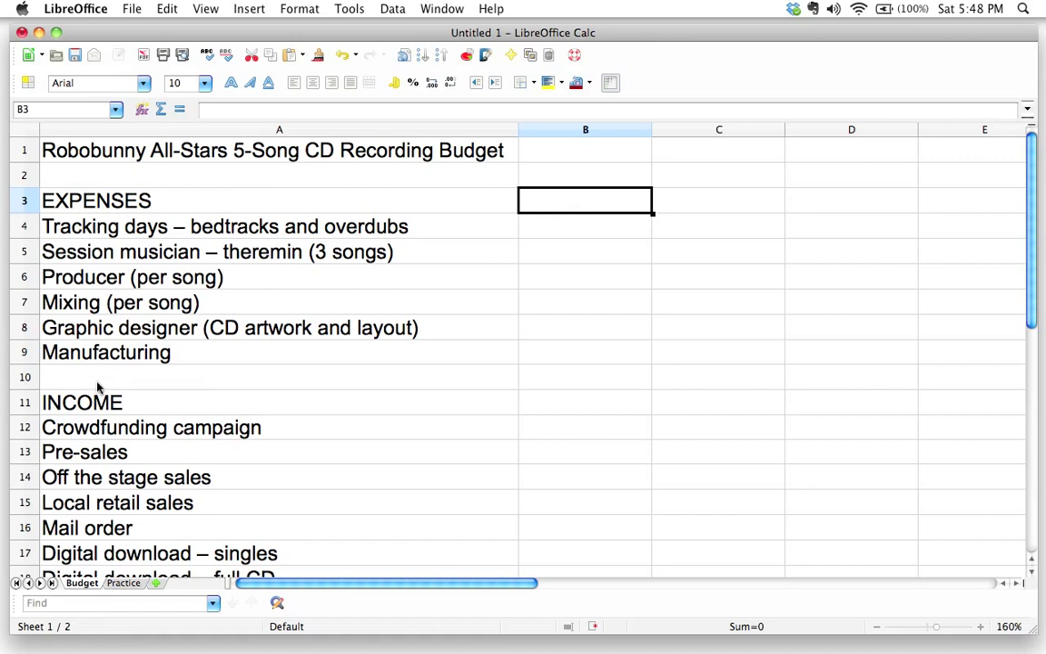
{"action": "scroll", "coordinate": [129, 380], "scroll_direction": "down", "scroll_amount": 1}
{"action": "scroll", "coordinate": [161, 513], "scroll_direction": "up", "scroll_amount": 1}
{"action": "left_click", "coordinate": [574, 229]}
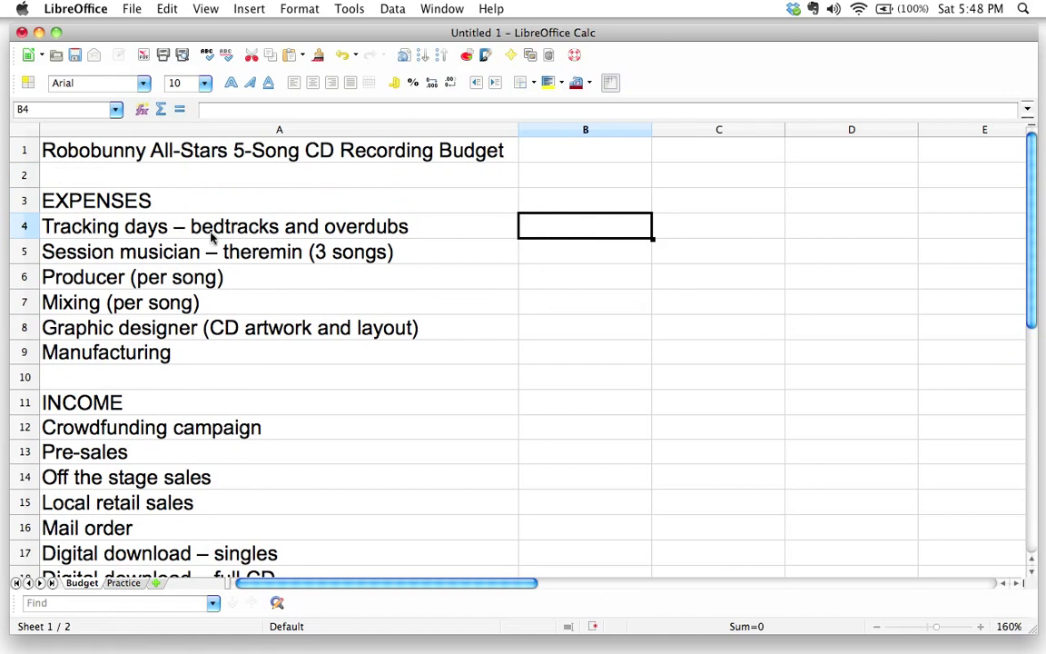
{"action": "left_click", "coordinate": [574, 244]}
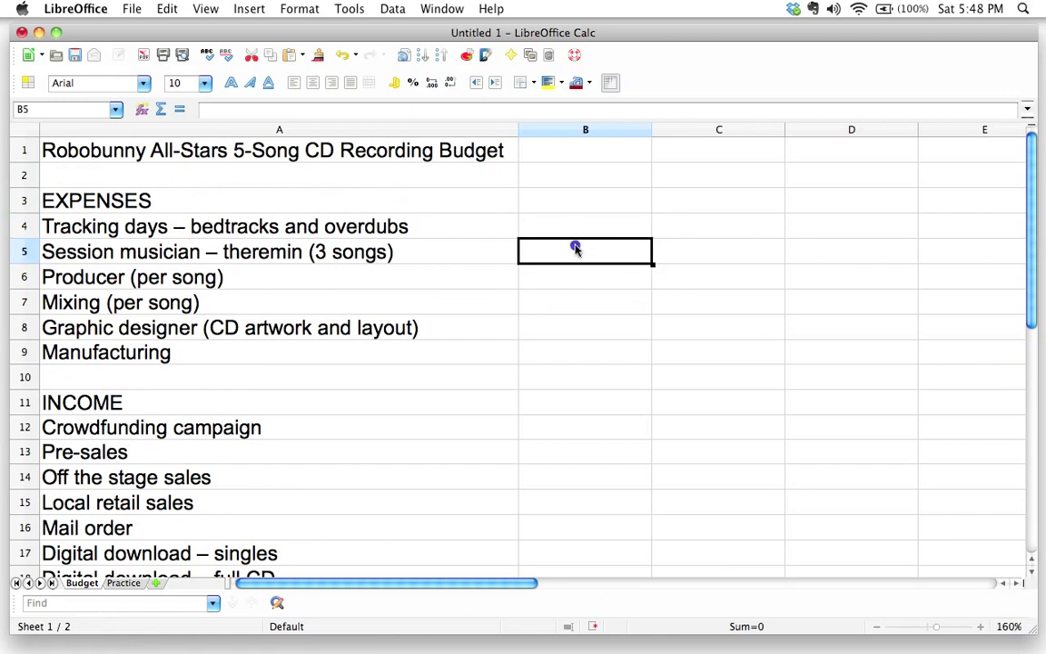
{"action": "left_click", "coordinate": [559, 278]}
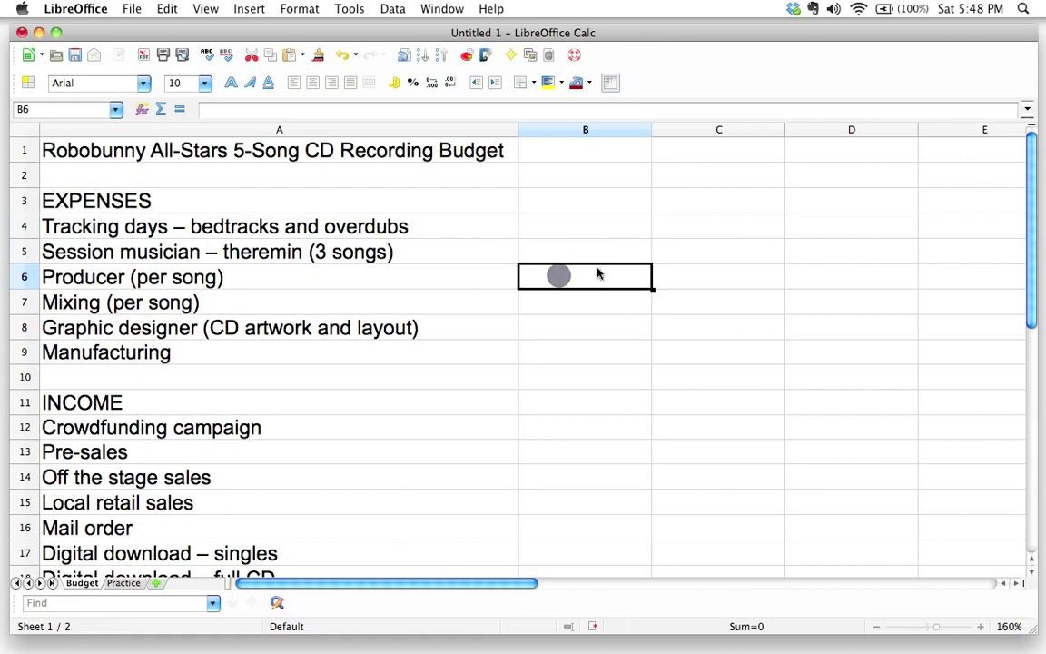
- Enter the column headings QTY, COST PER and TOTAL in cells B3 to D3 of the EXPENSES row
{"action": "left_click", "coordinate": [572, 200]}
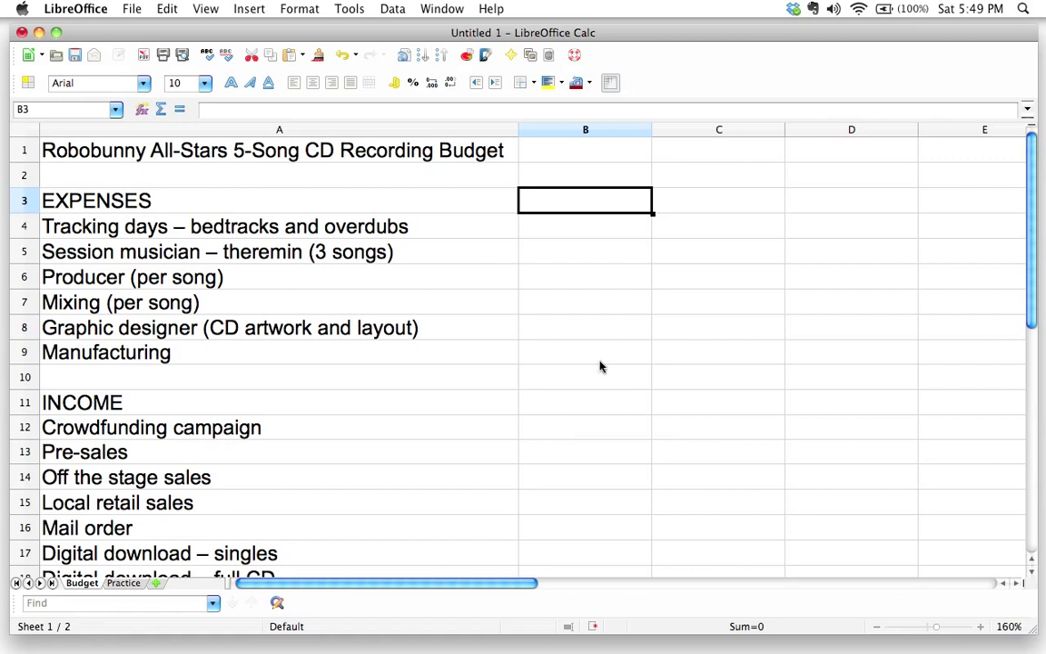
{"action": "type", "text": "QTY"}
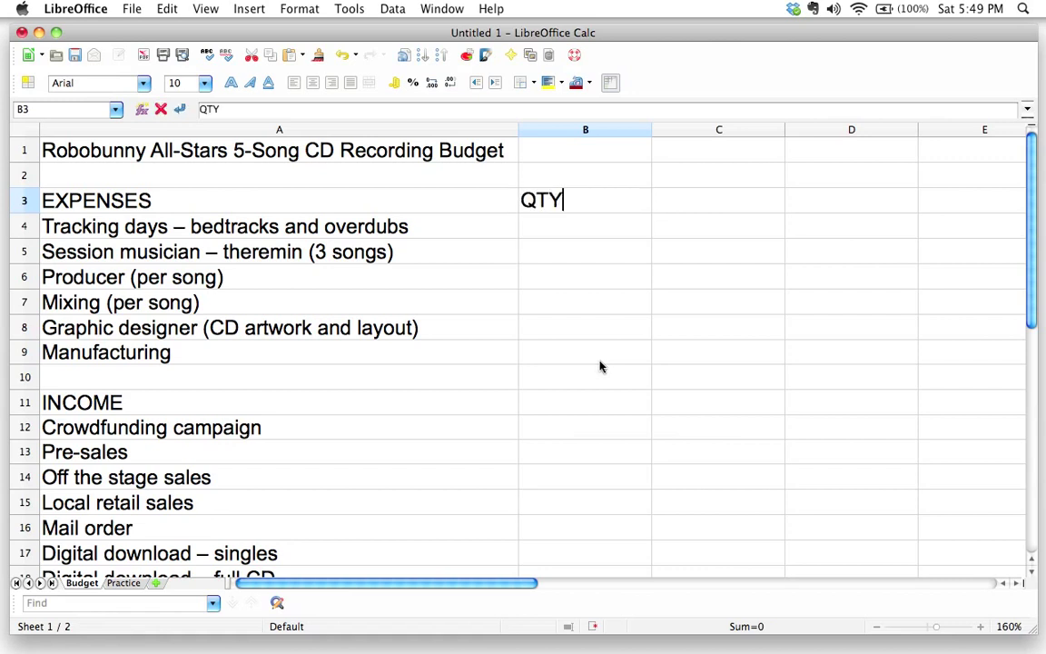
{"action": "key", "text": "Tab"}
{"action": "type", "text": "COST PER"}
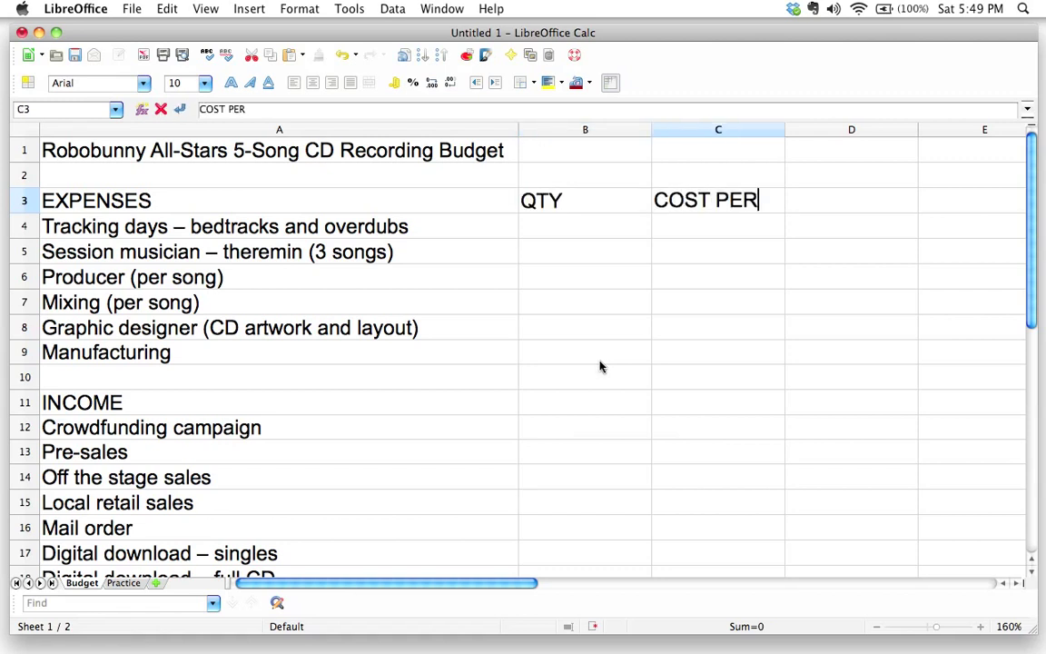
{"action": "key", "text": "Tab"}
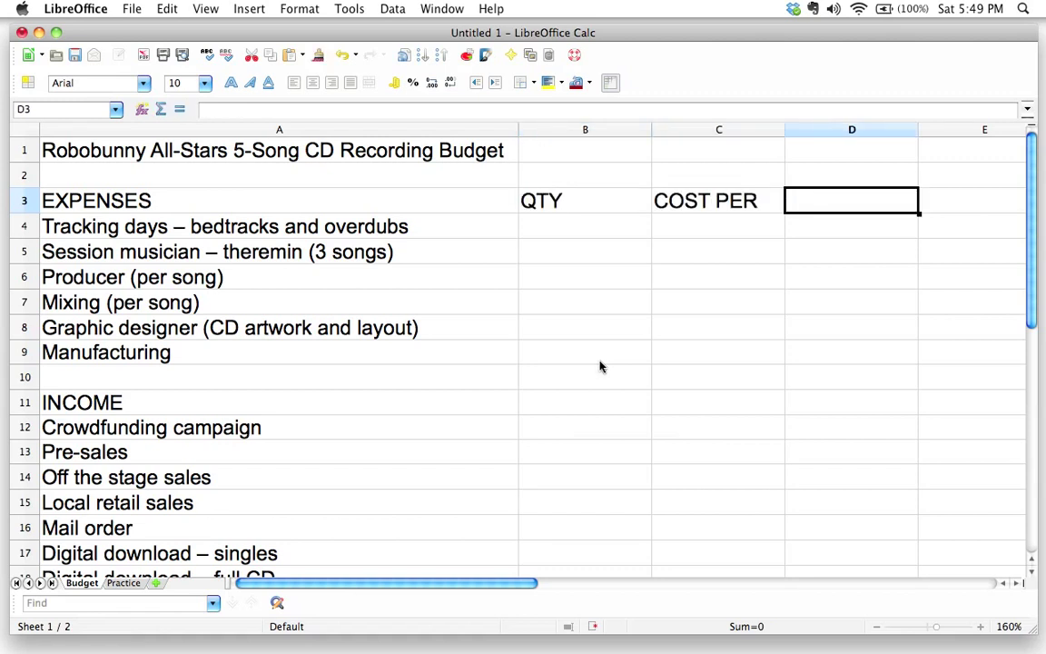
{"action": "type", "text": "TOTAL"}
{"action": "key", "text": "Left"}
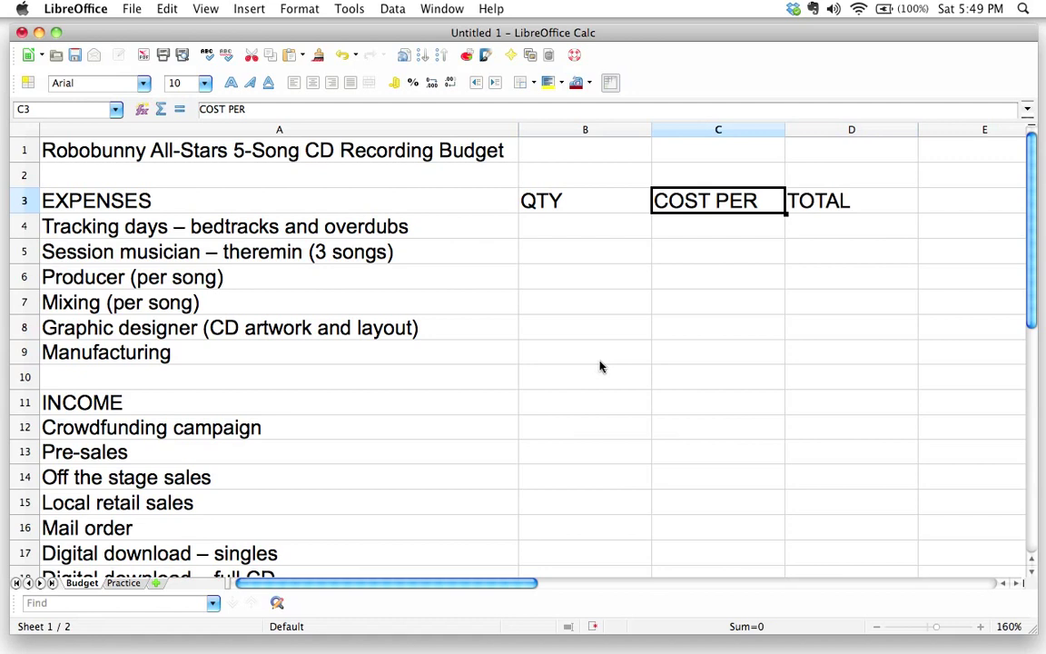
{"action": "key", "text": "Left"}
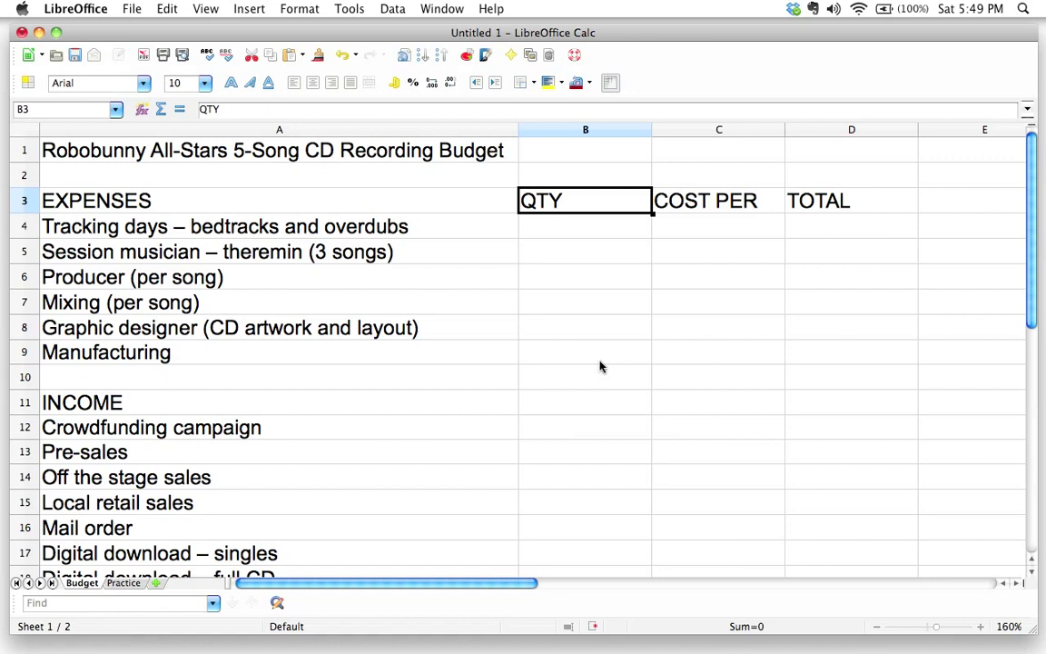
{"action": "key", "text": "Return"}
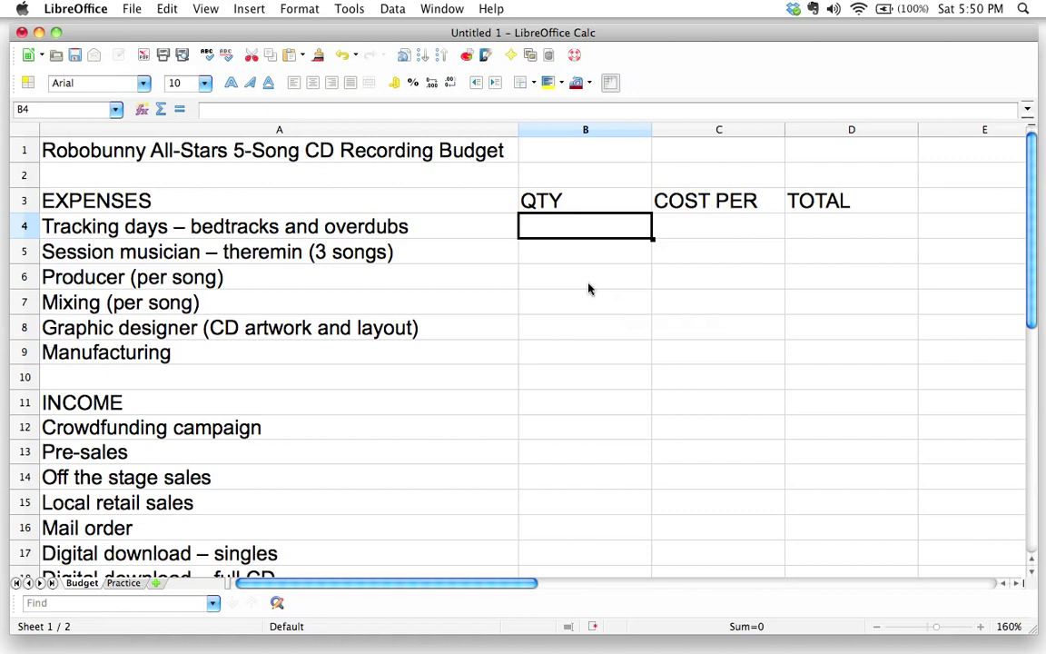
{"action": "left_click", "coordinate": [570, 200]}
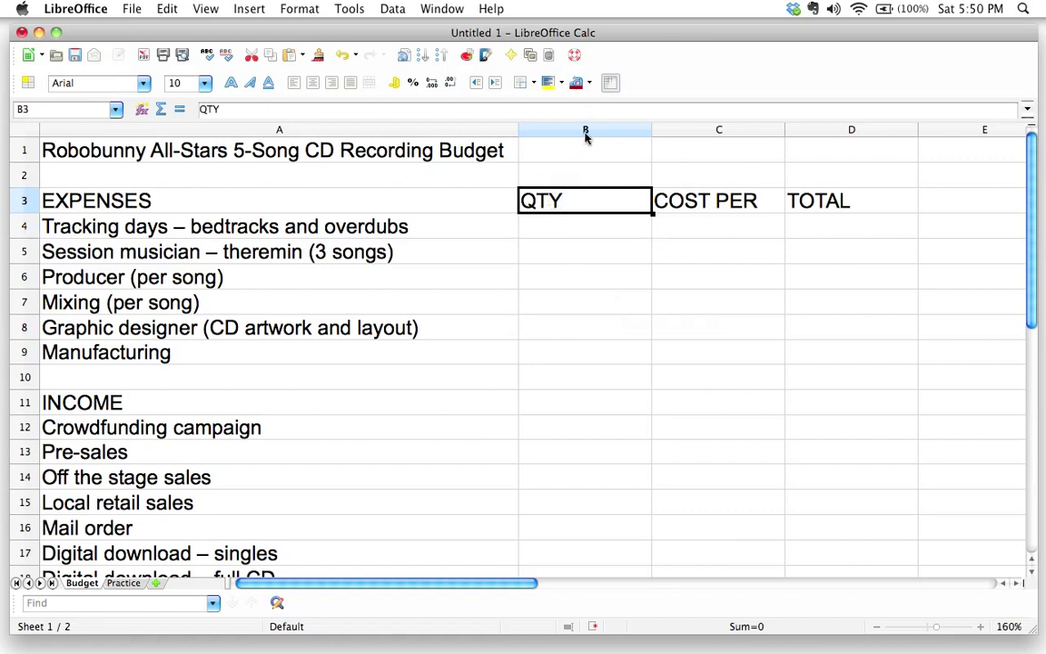
{"action": "left_click", "coordinate": [719, 207]}
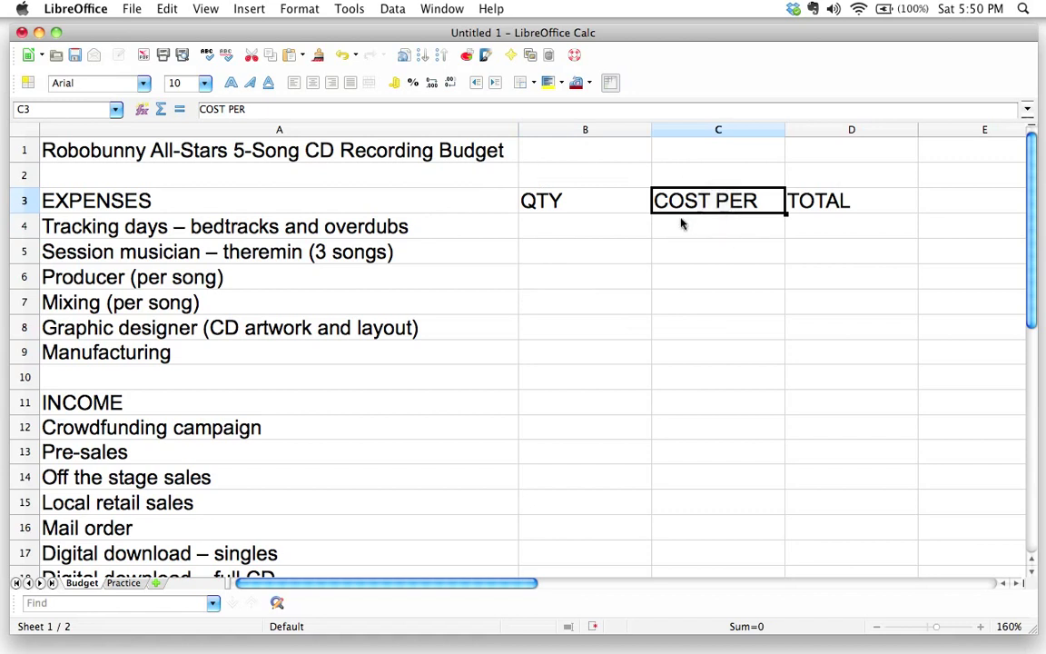
{"action": "left_click", "coordinate": [565, 227]}
{"action": "left_click", "coordinate": [707, 227]}
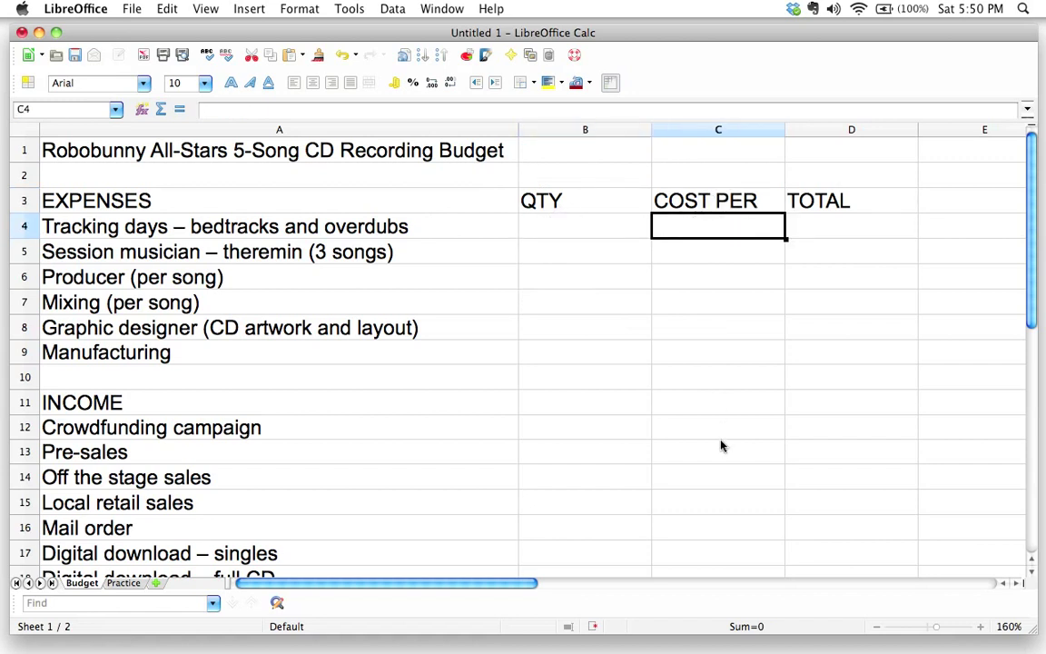
{"action": "left_click", "coordinate": [433, 229]}
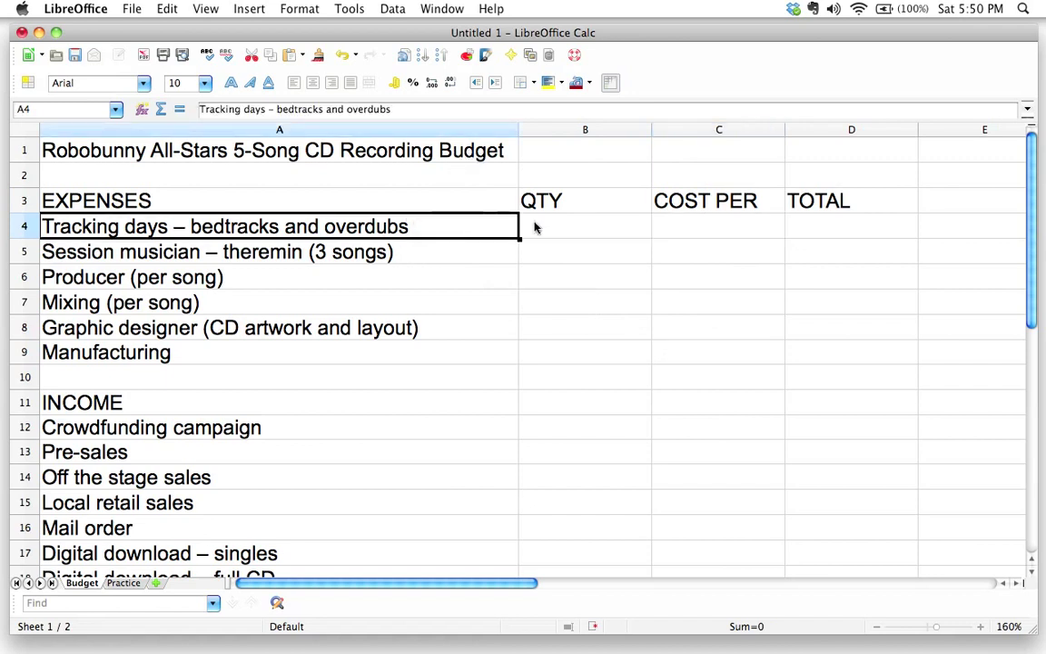
{"action": "left_click", "coordinate": [722, 227]}
{"action": "left_click", "coordinate": [230, 234]}
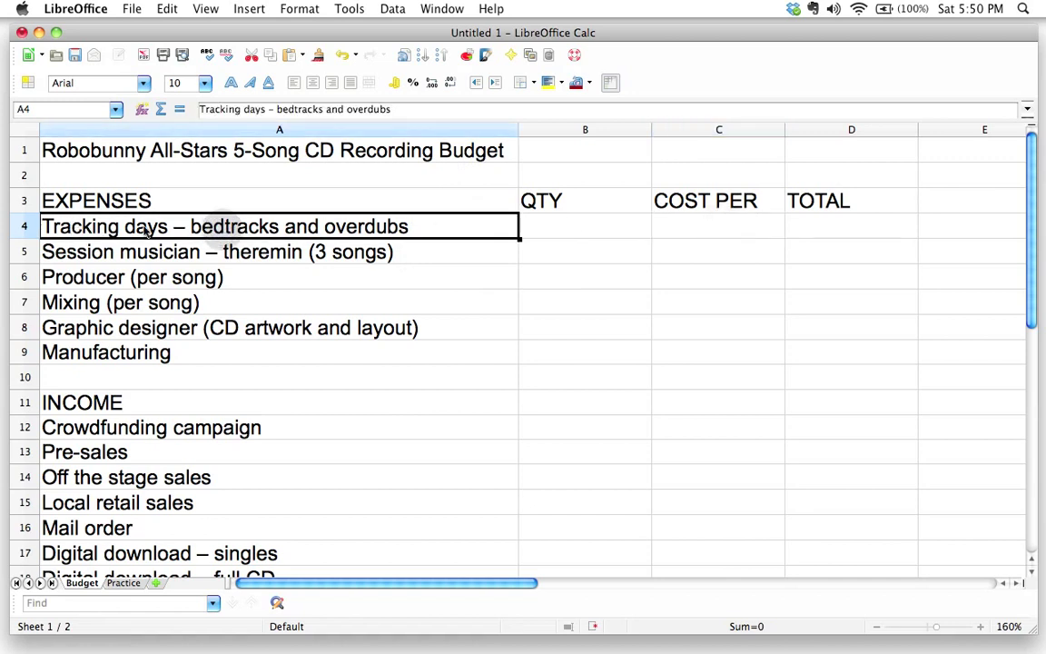
{"action": "left_click", "coordinate": [390, 255]}
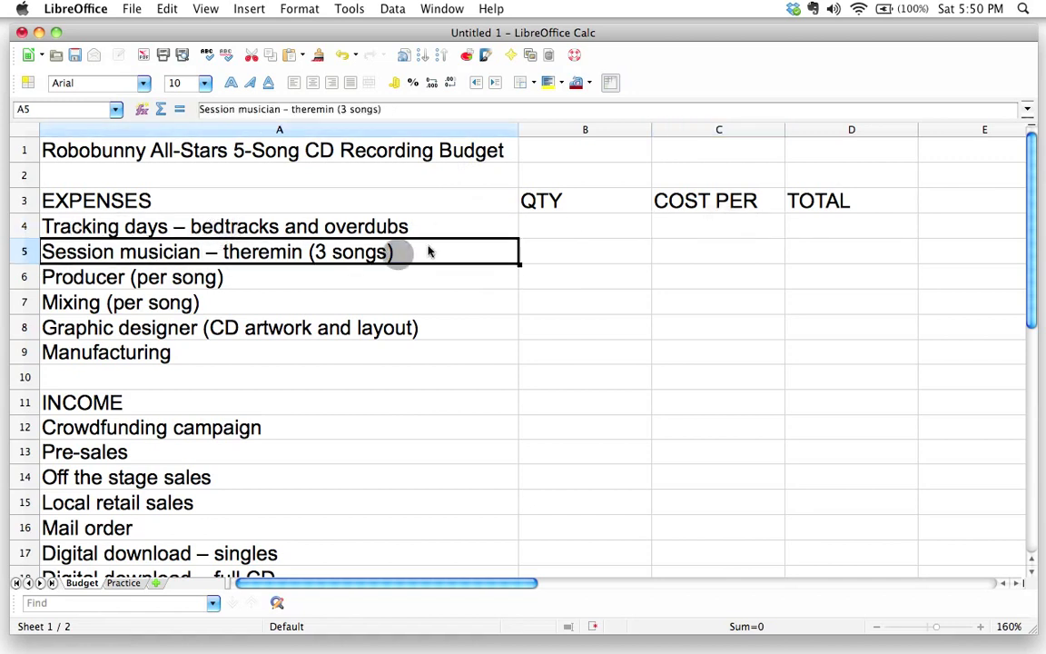
{"action": "left_click", "coordinate": [238, 278]}
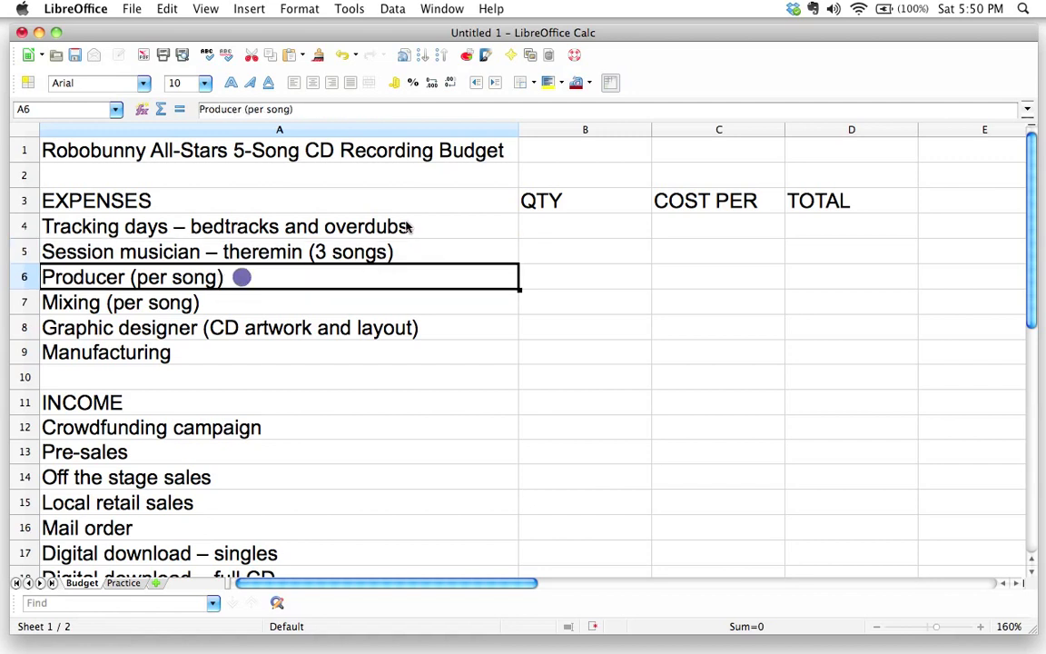
{"action": "left_click", "coordinate": [673, 224]}
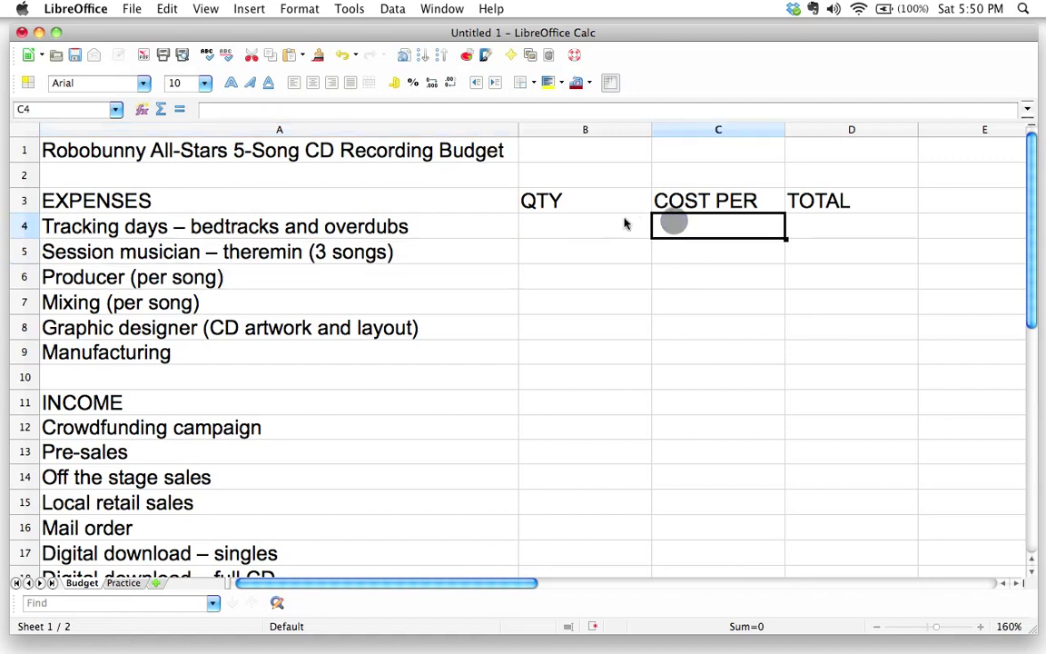
{"action": "left_click", "coordinate": [556, 202]}
{"action": "left_click", "coordinate": [555, 226]}
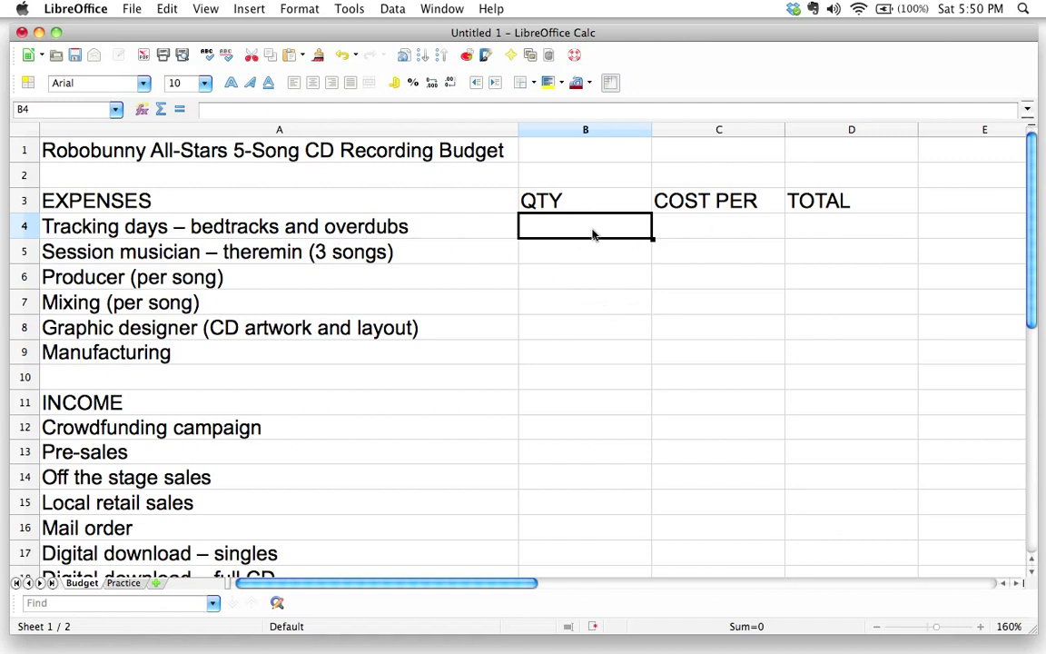
- Enter a cost per of 650 and a quantity of 5 for the tracking days expense in row 4
{"action": "left_click", "coordinate": [707, 224]}
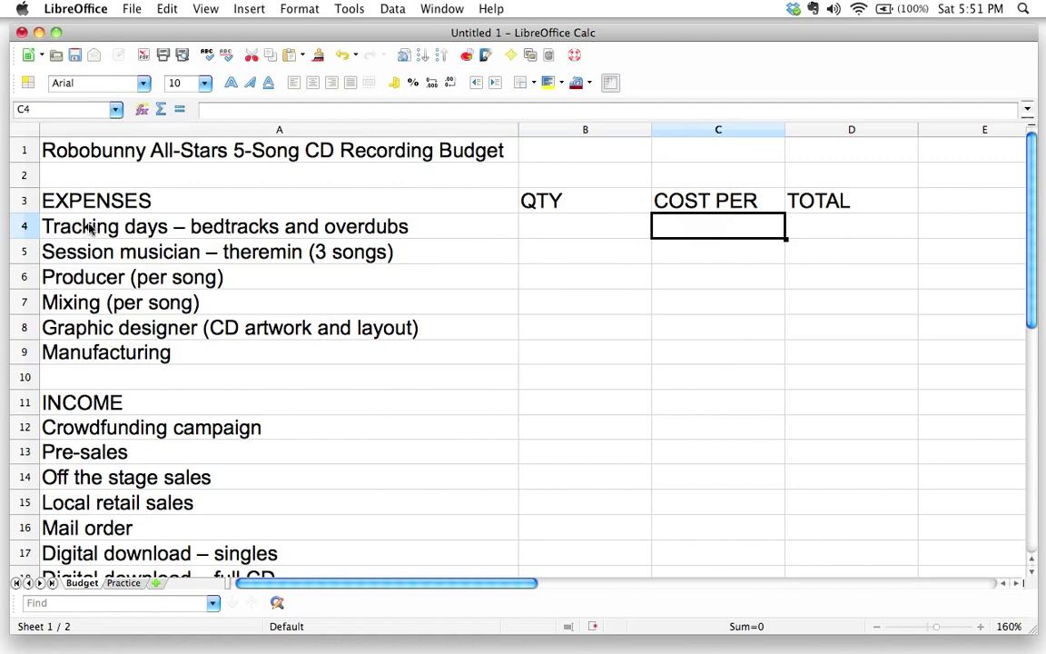
{"action": "type", "text": "650"}
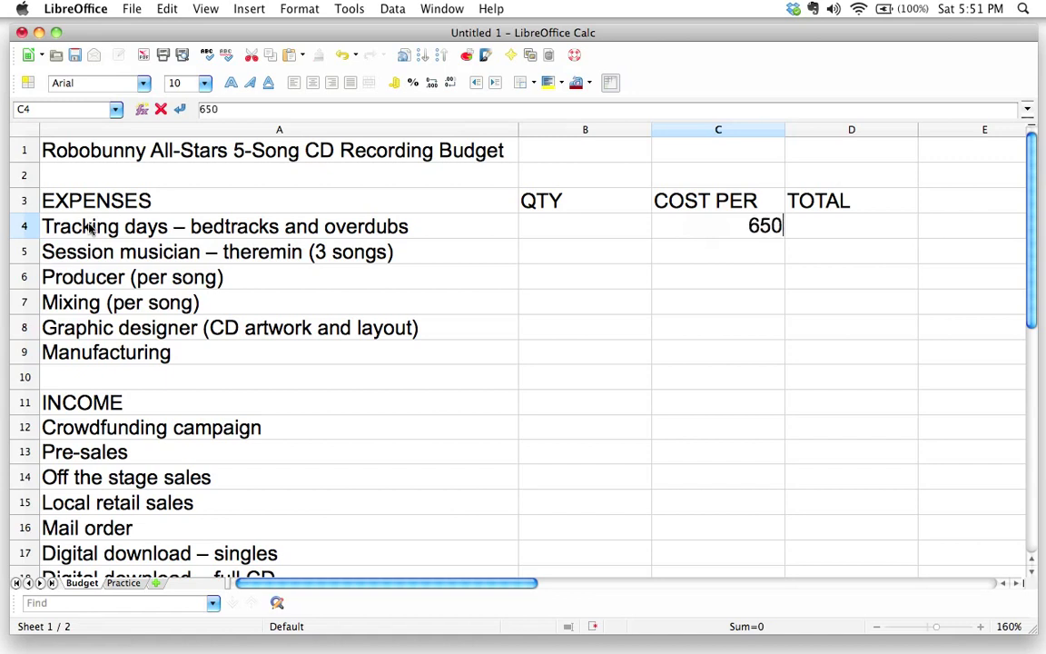
{"action": "key", "text": "Left"}
{"action": "key", "text": "Right"}
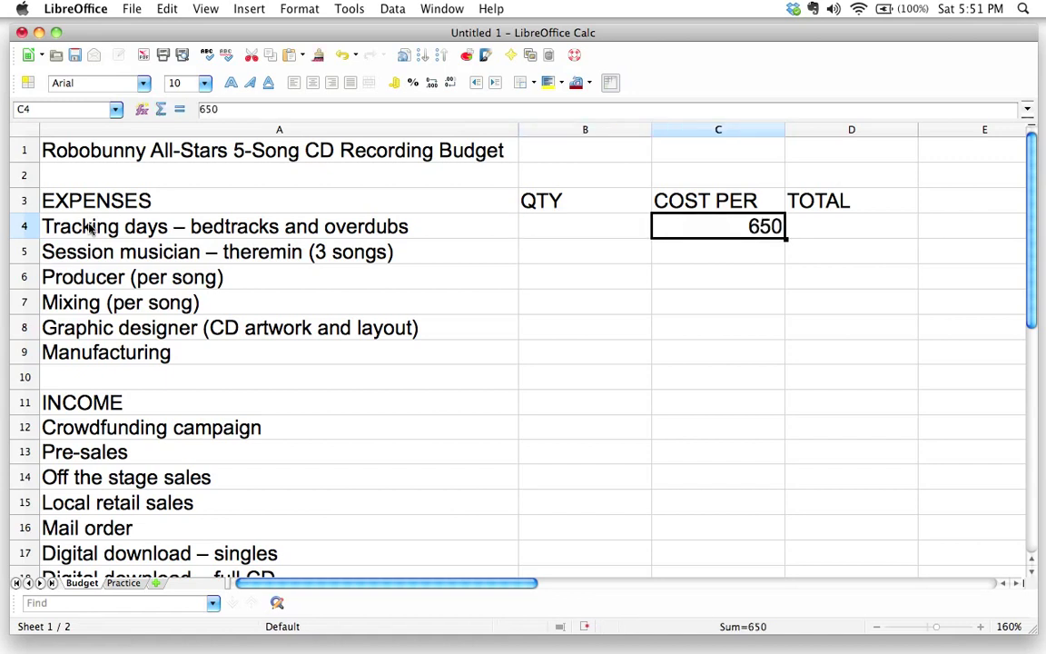
{"action": "key", "text": "Left"}
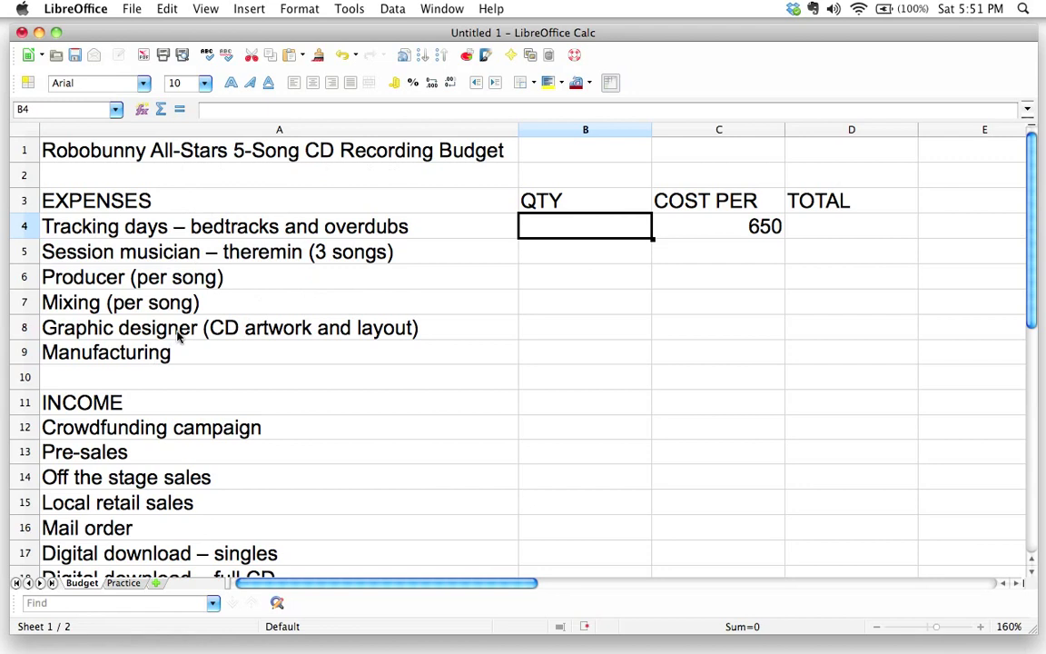
{"action": "type", "text": "5"}
{"action": "key", "text": "Tab"}
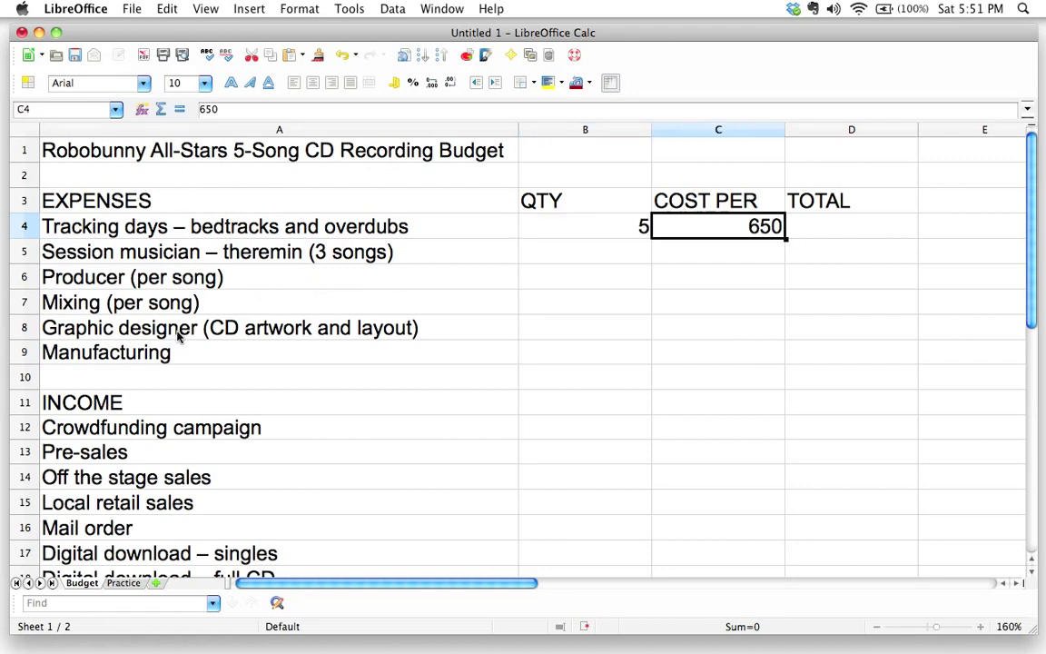
{"action": "key", "text": "shift+Tab"}
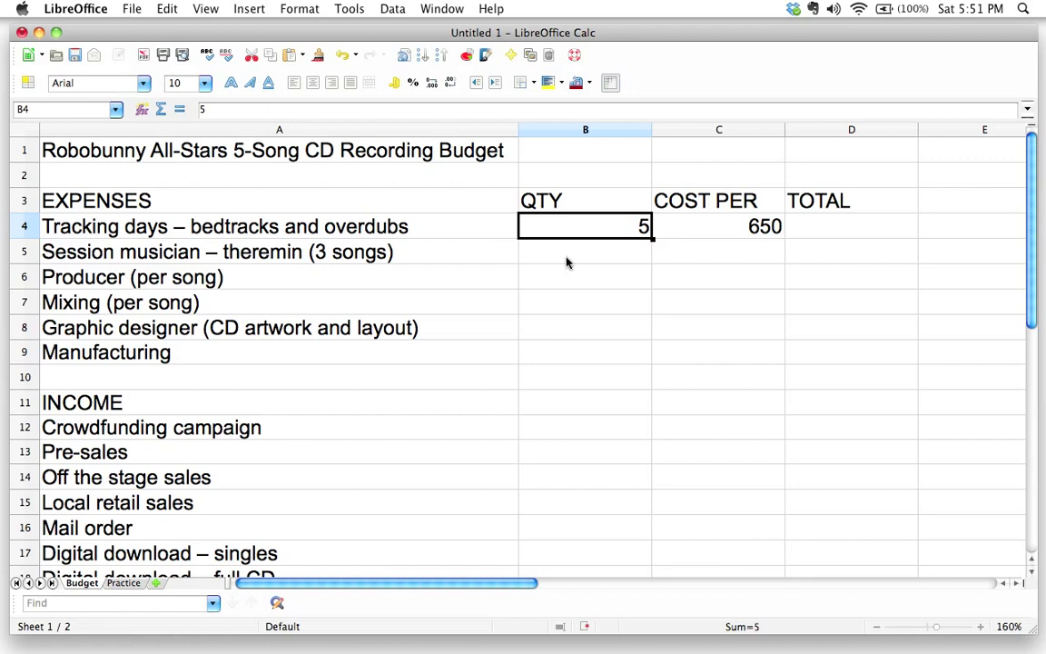
{"action": "key", "text": "Right"}
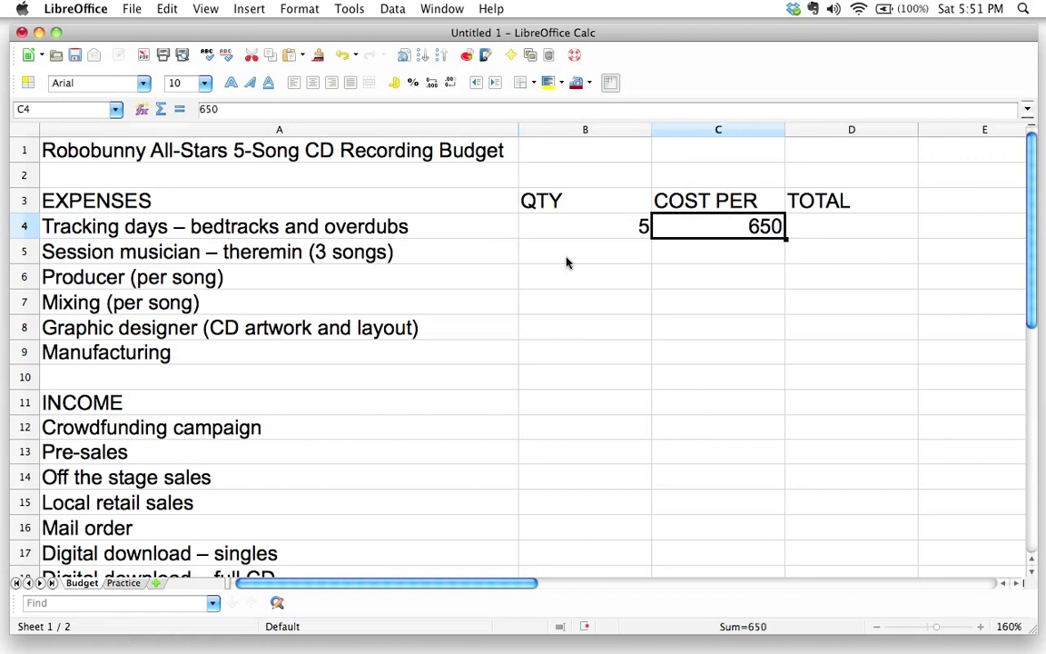
- Enter a cost per of 200 and a quantity of 3 for the theremin session musician in row 5
{"action": "key", "text": "Return"}
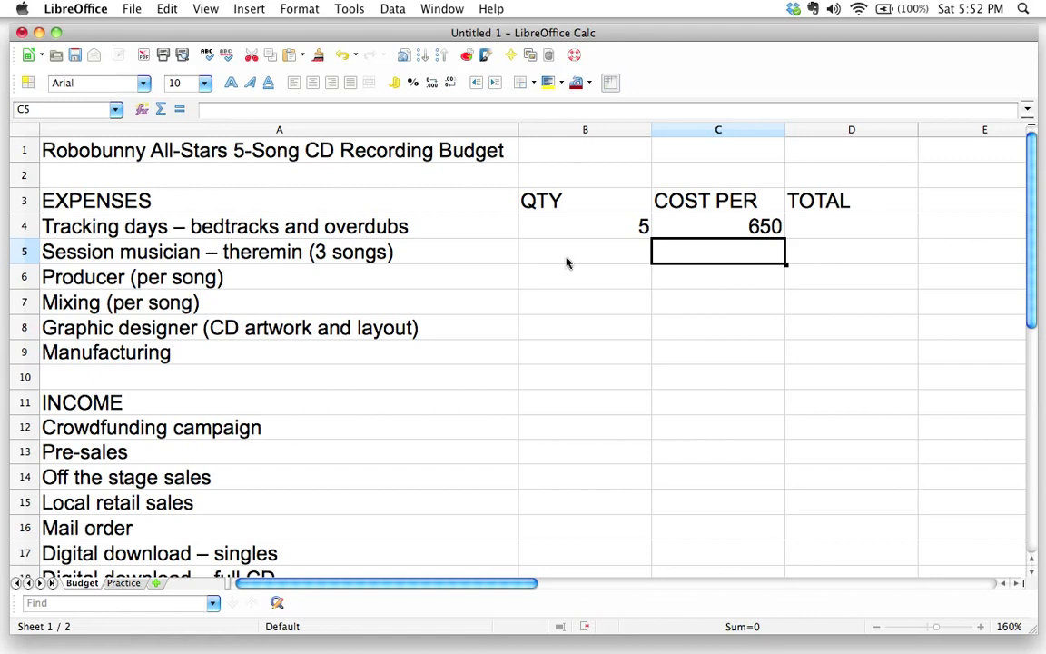
{"action": "type", "text": "200"}
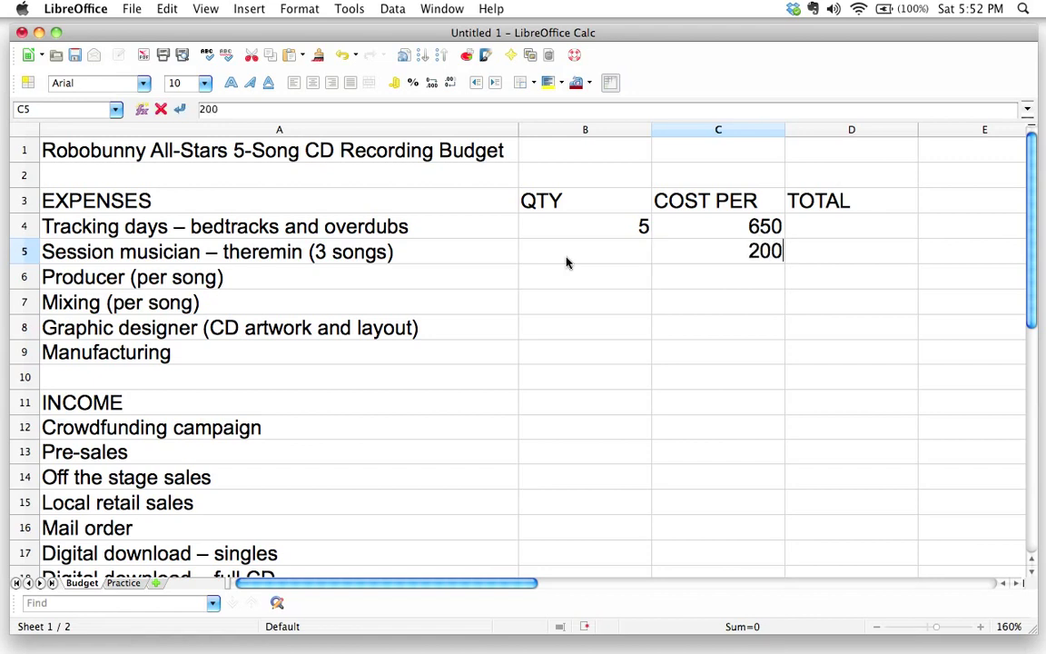
{"action": "left_click", "coordinate": [566, 263]}
{"action": "type", "text": "3"}
{"action": "key", "text": "Tab"}
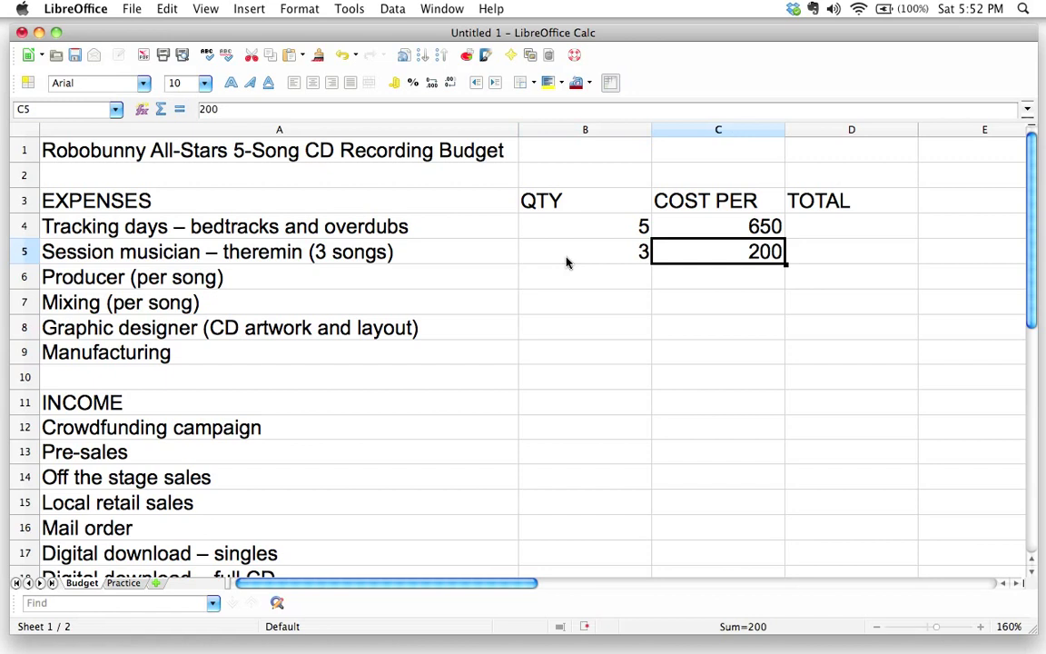
{"action": "left_click", "coordinate": [565, 262]}
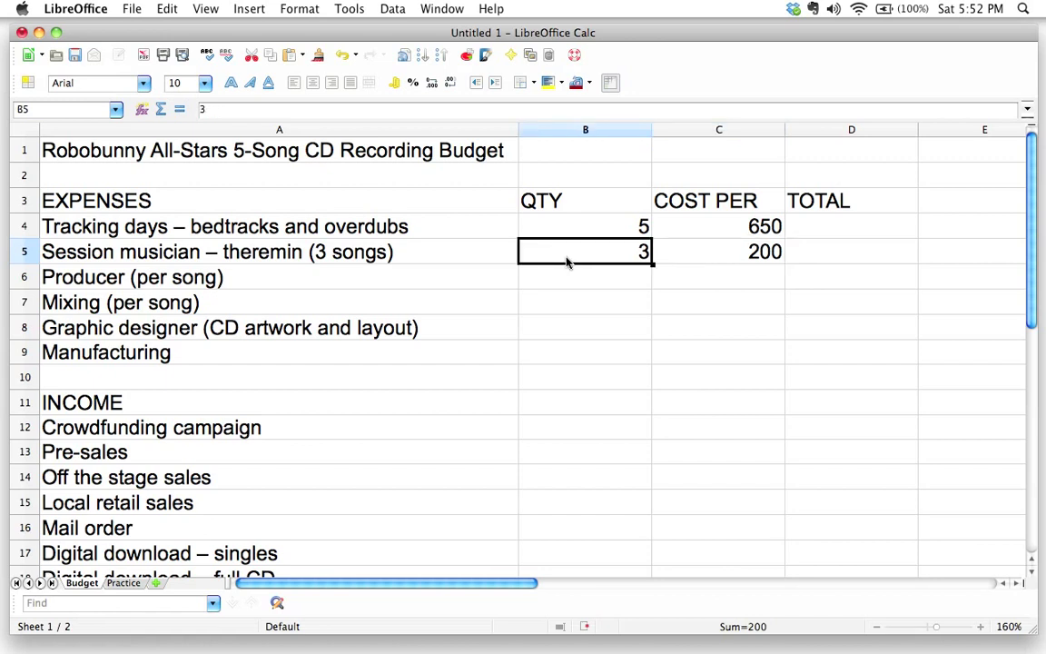
{"action": "key", "text": "Tab"}
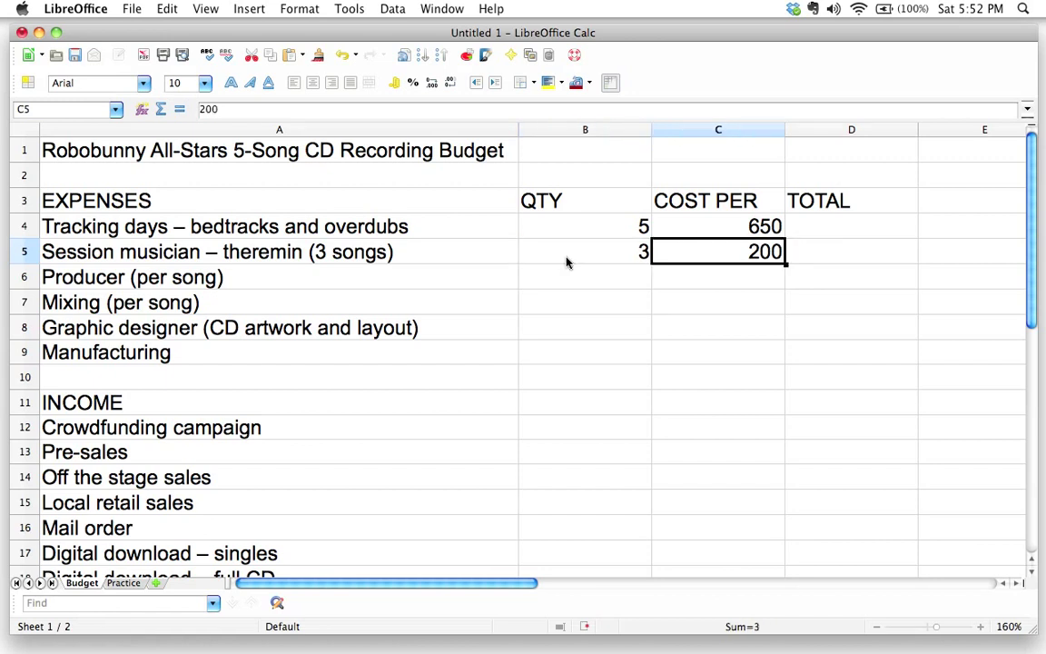
{"action": "left_click", "coordinate": [566, 263]}
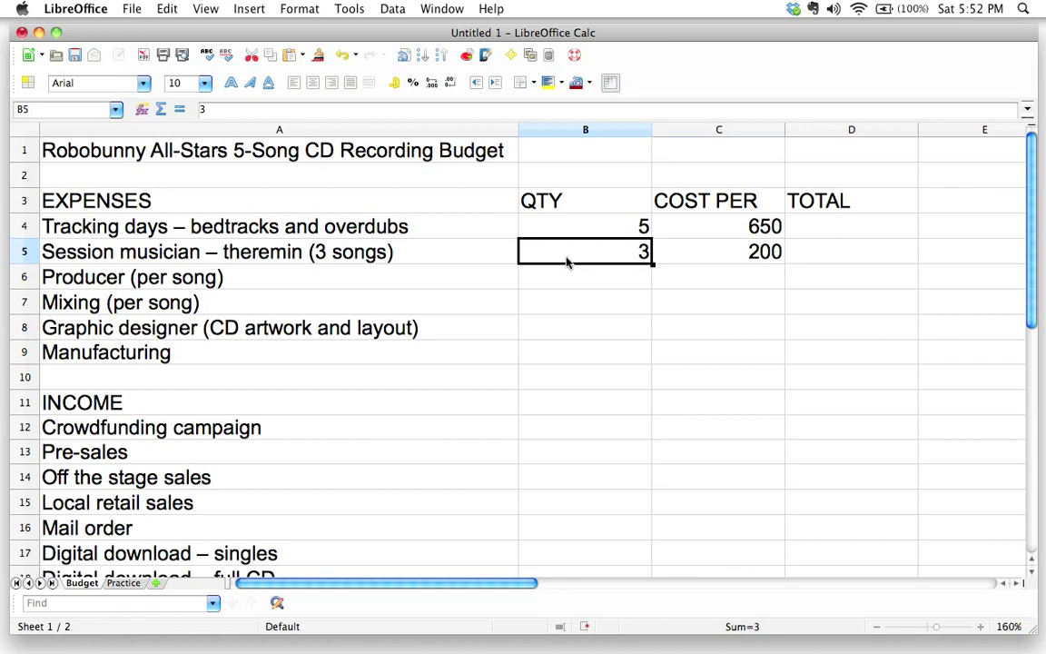
- Enter a quantity of 5 and a cost per of 350 for the producer expense in row 6
{"action": "key", "text": "Return"}
{"action": "key", "text": "Tab"}
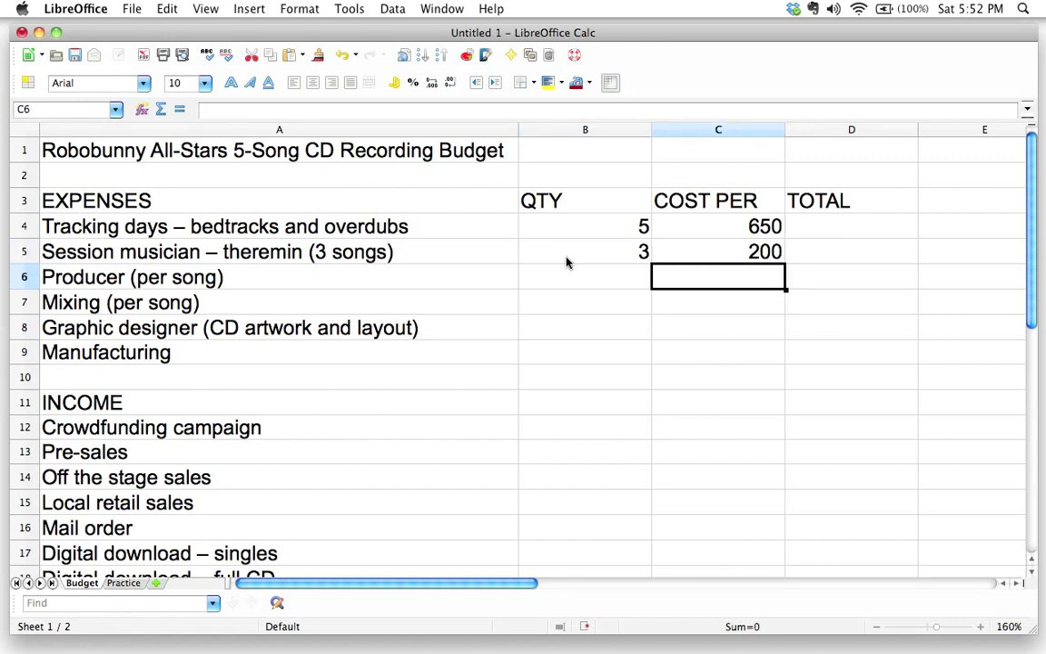
{"action": "key", "text": "Left"}
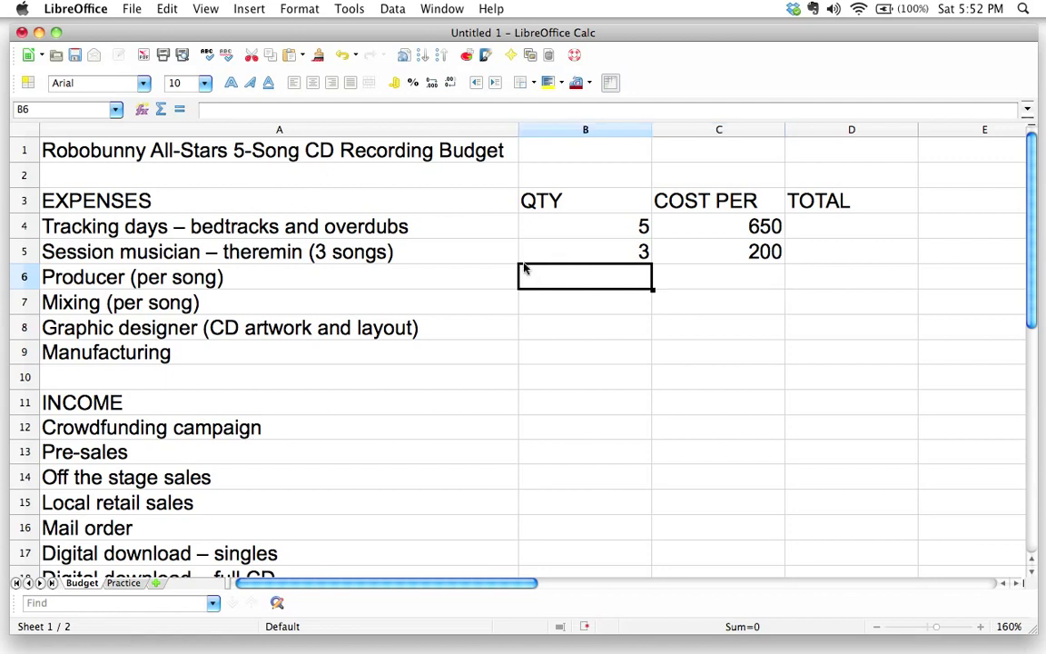
{"action": "type", "text": "5"}
{"action": "key", "text": "Tab"}
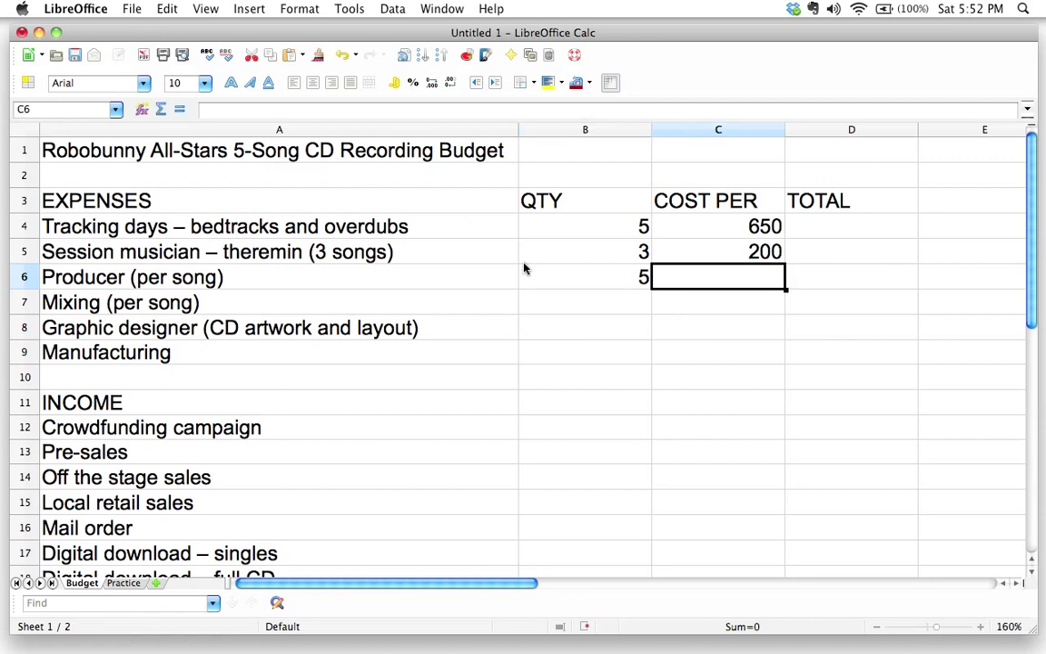
{"action": "type", "text": "350"}
{"action": "key", "text": "Return"}
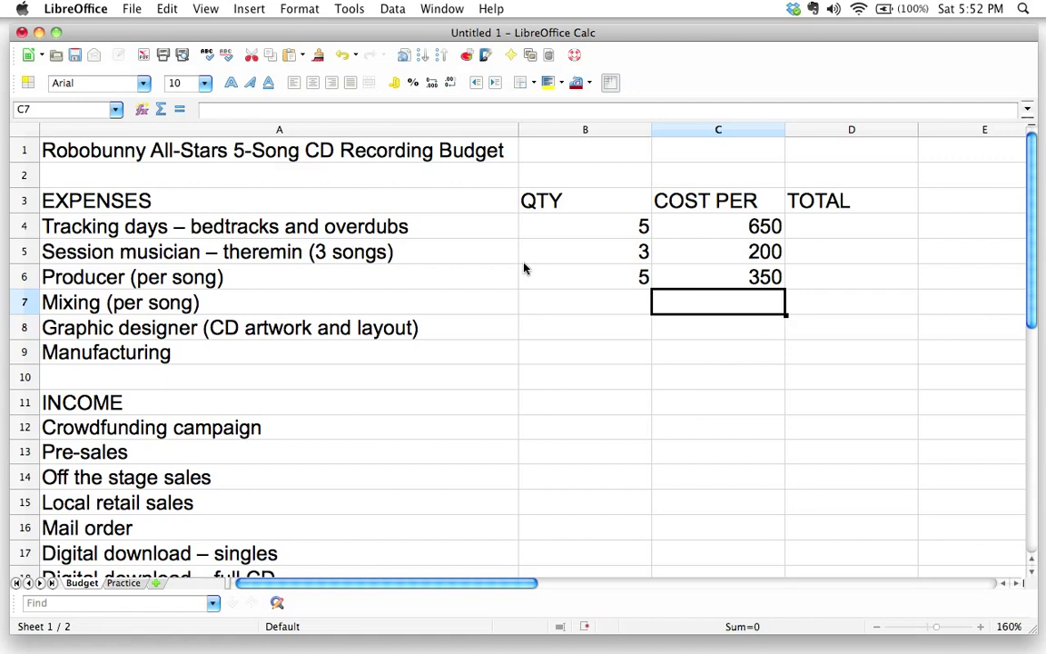
- Enter a cost per of 300 and a quantity of 5 for the mixing expense in row 7
{"action": "type", "text": "300"}
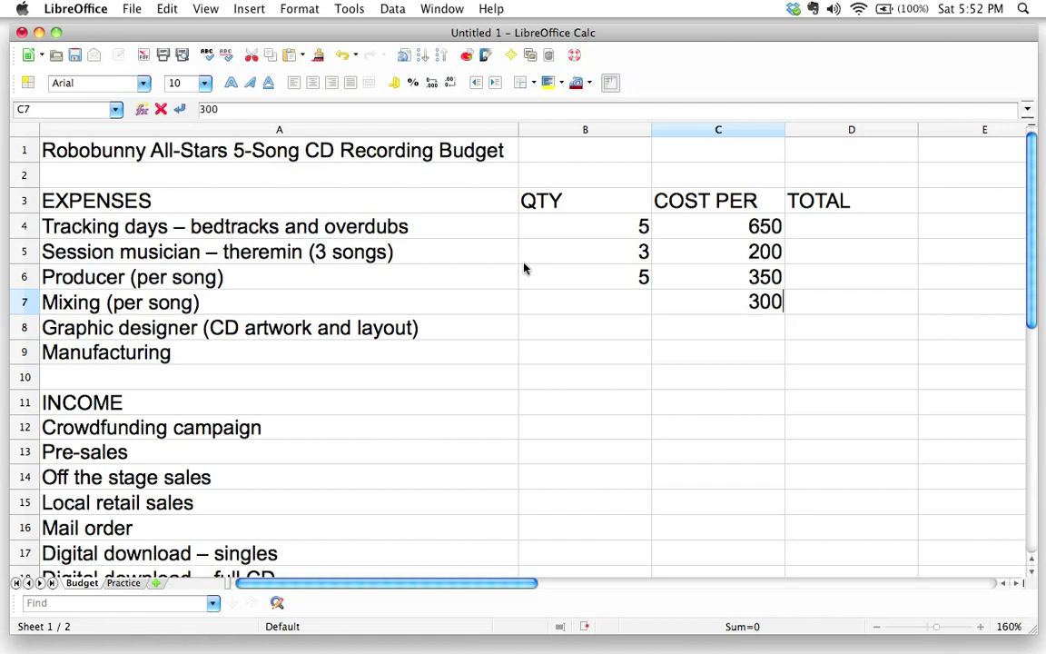
{"action": "key", "text": "Left"}
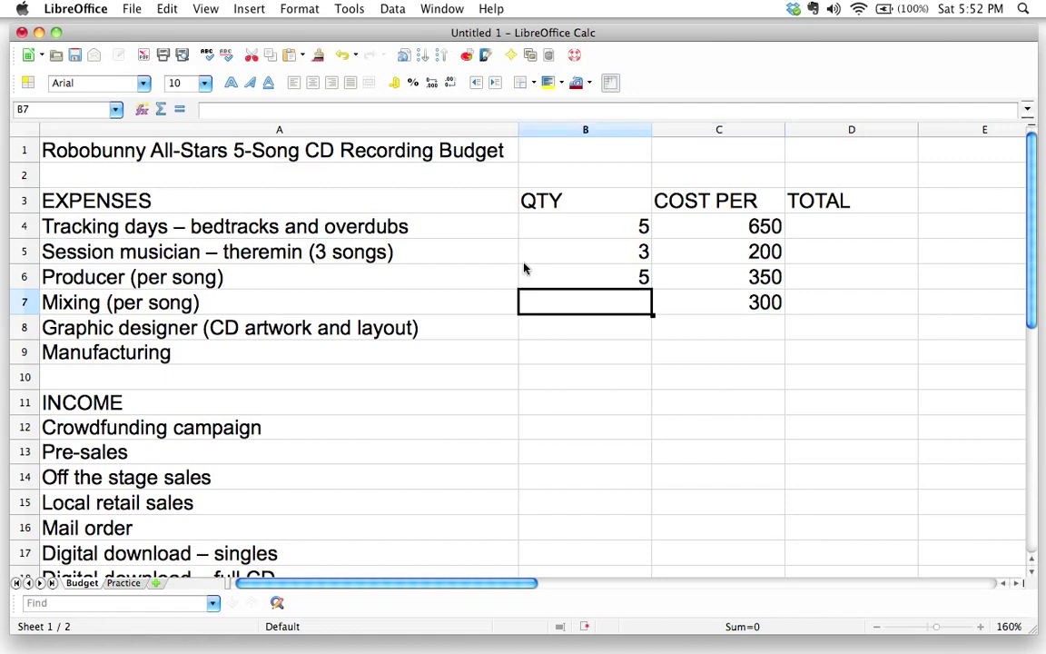
{"action": "type", "text": "5"}
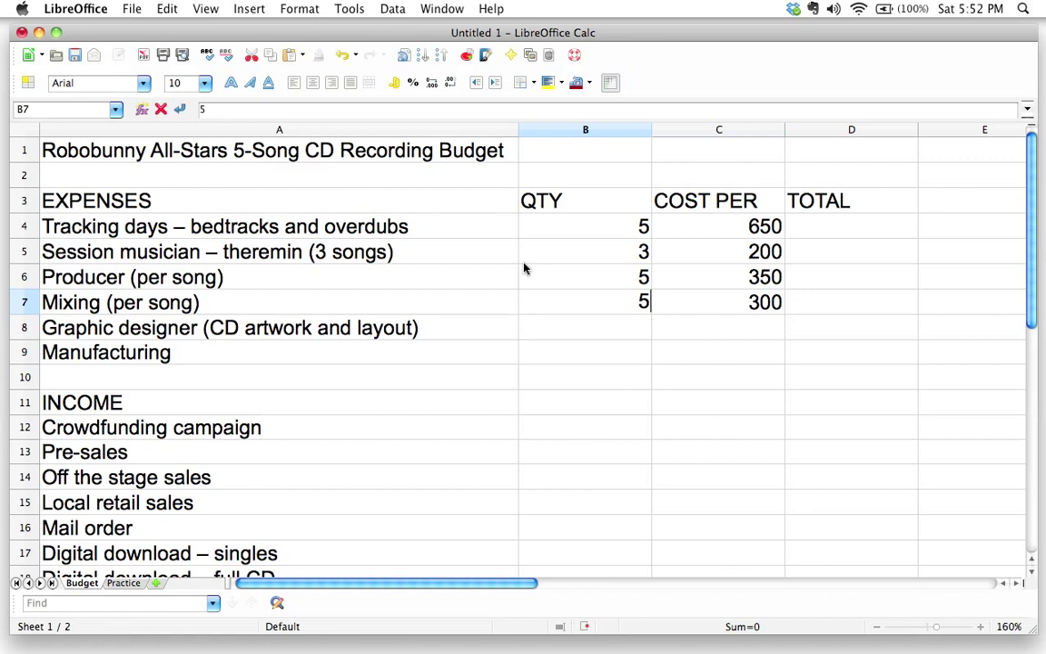
{"action": "key", "text": "Return"}
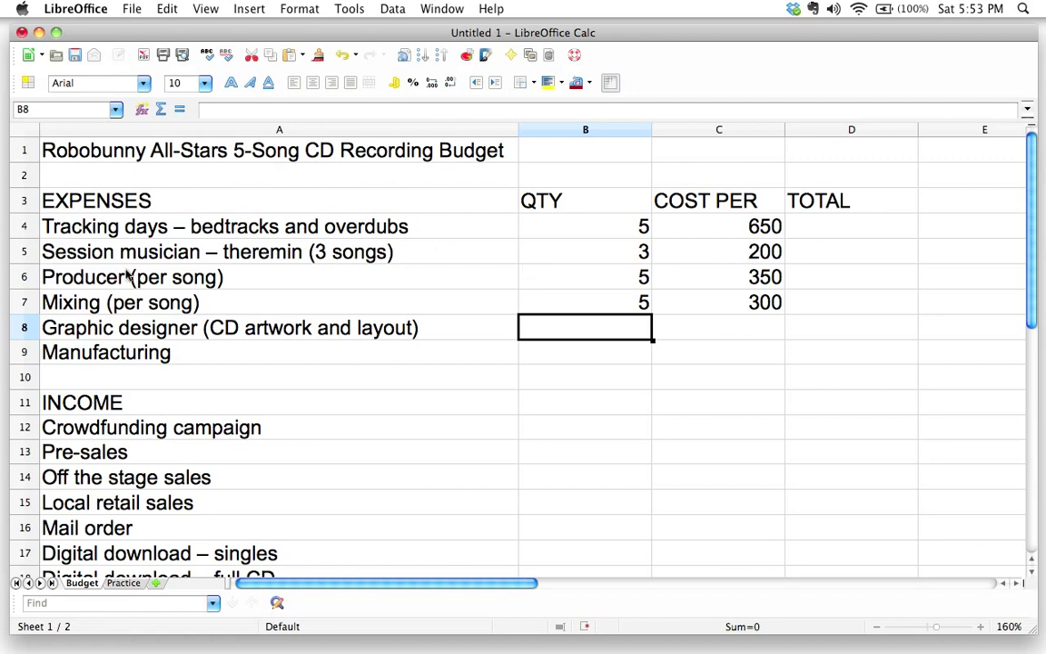
- Insert a row above the graphic designer expense and label it Mastering (per song) in column A
{"action": "right_click", "coordinate": [24, 330]}
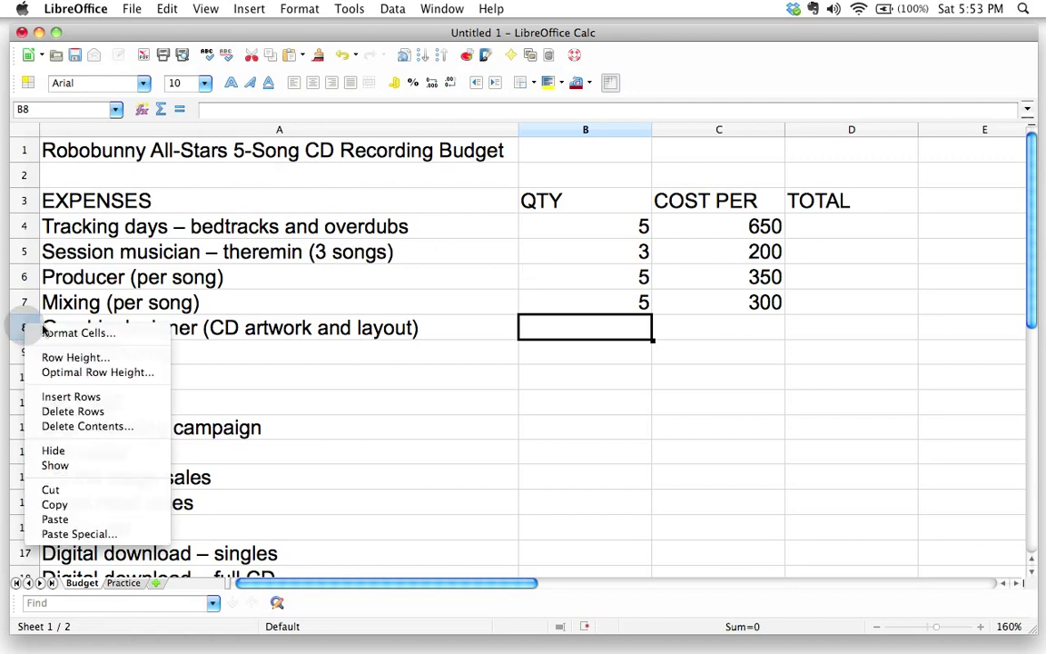
{"action": "left_click", "coordinate": [58, 397]}
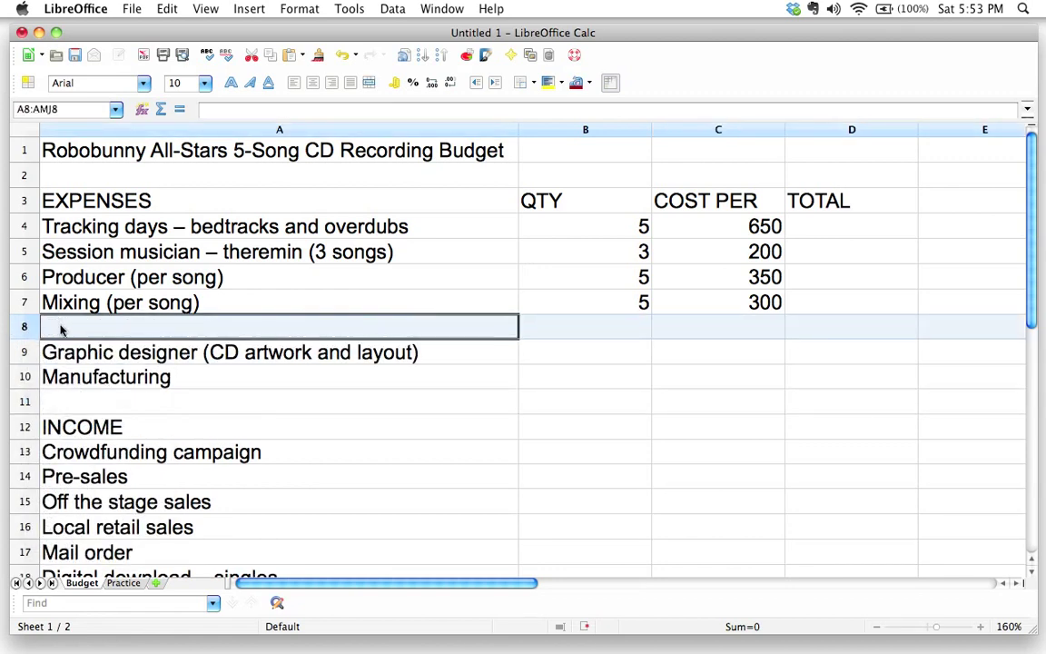
{"action": "left_click", "coordinate": [61, 328]}
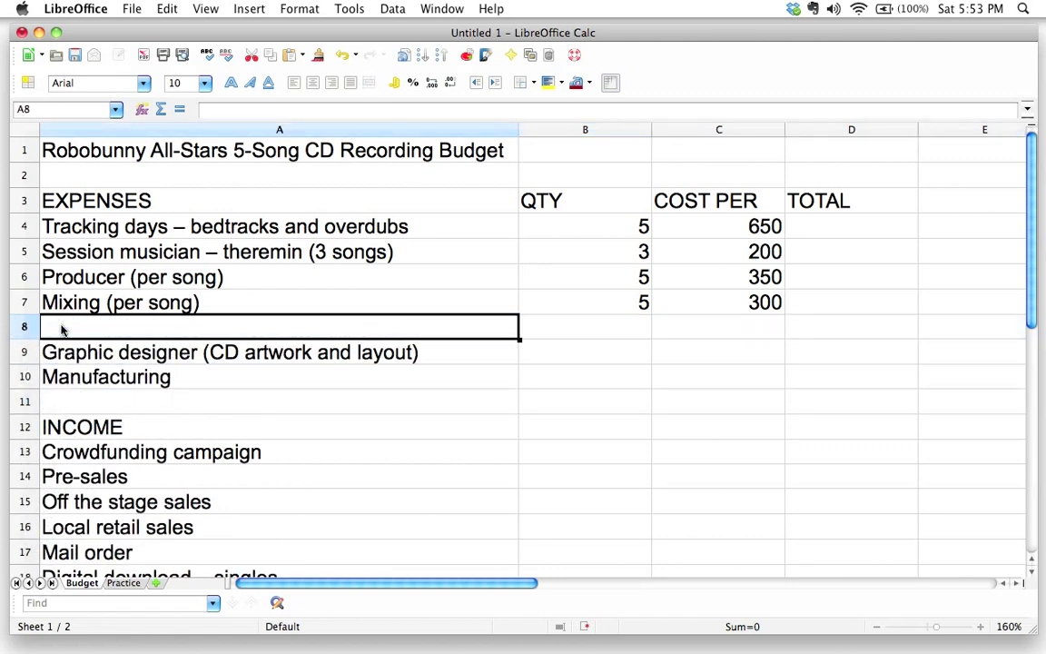
{"action": "type", "text": "Mastering"}
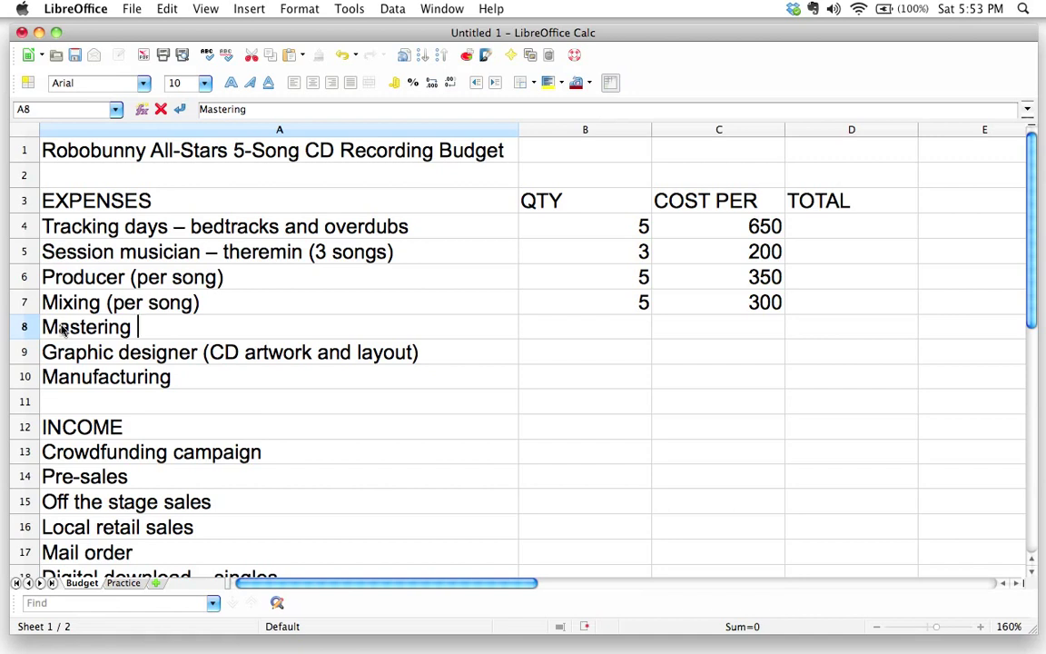
{"action": "type", "text": "(per song)"}
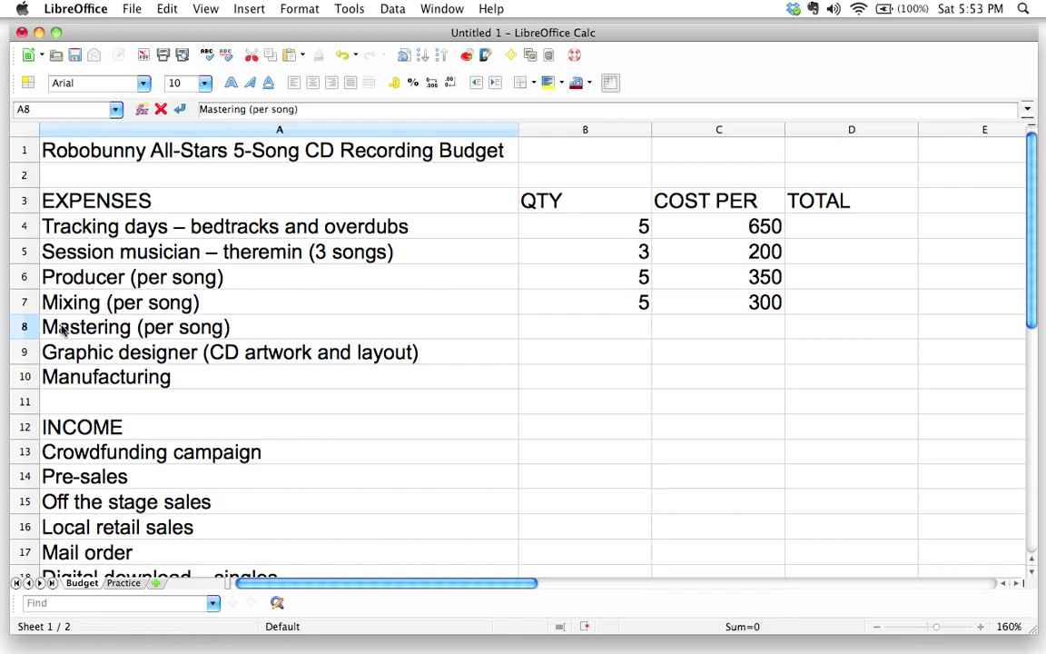
{"action": "key", "text": "Tab"}
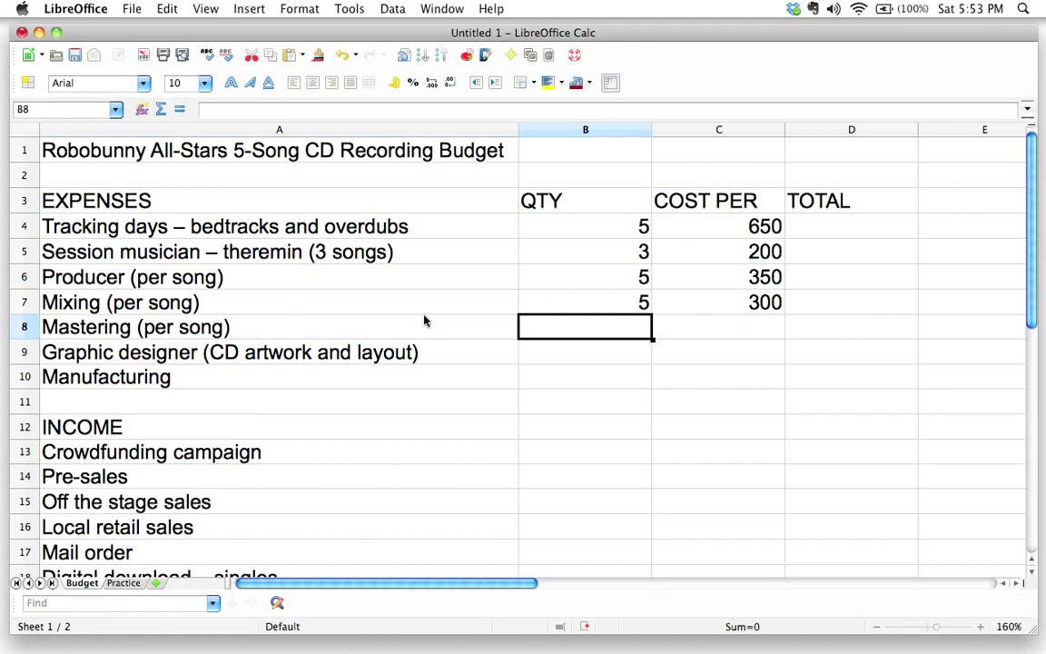
- Enter a quantity of 5 and a cost per of 120 for the mastering expense in row 8
{"action": "type", "text": "5"}
{"action": "key", "text": "Tab"}
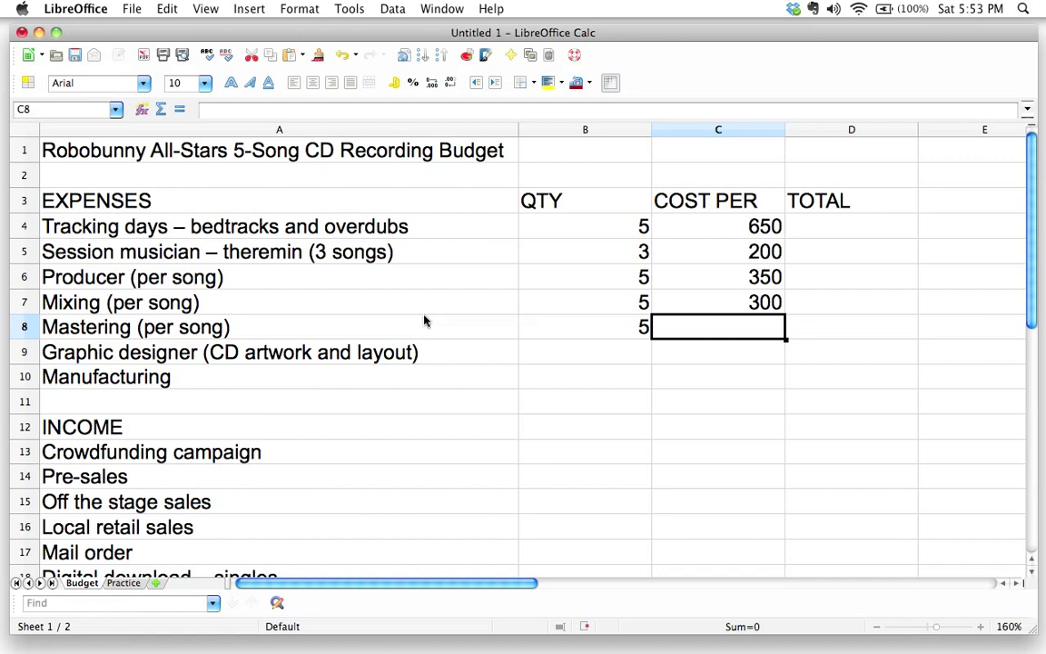
{"action": "type", "text": "120"}
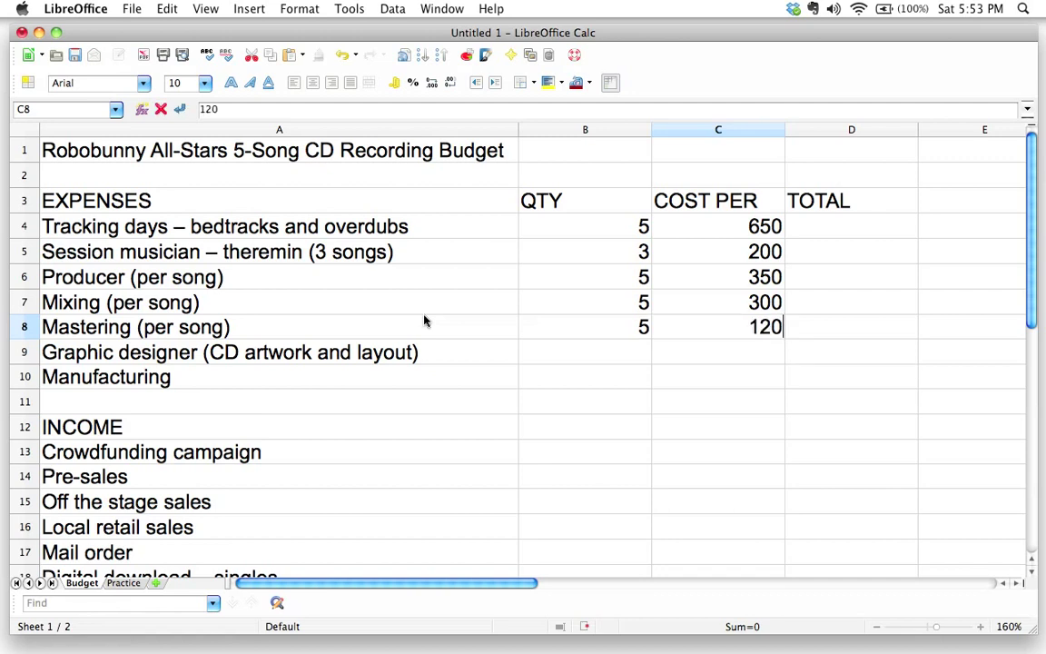
{"action": "key", "text": "Return"}
- Enter a cost per of 500 and a quantity of 1 for the graphic designer expense in row 9
{"action": "key", "text": "Left"}
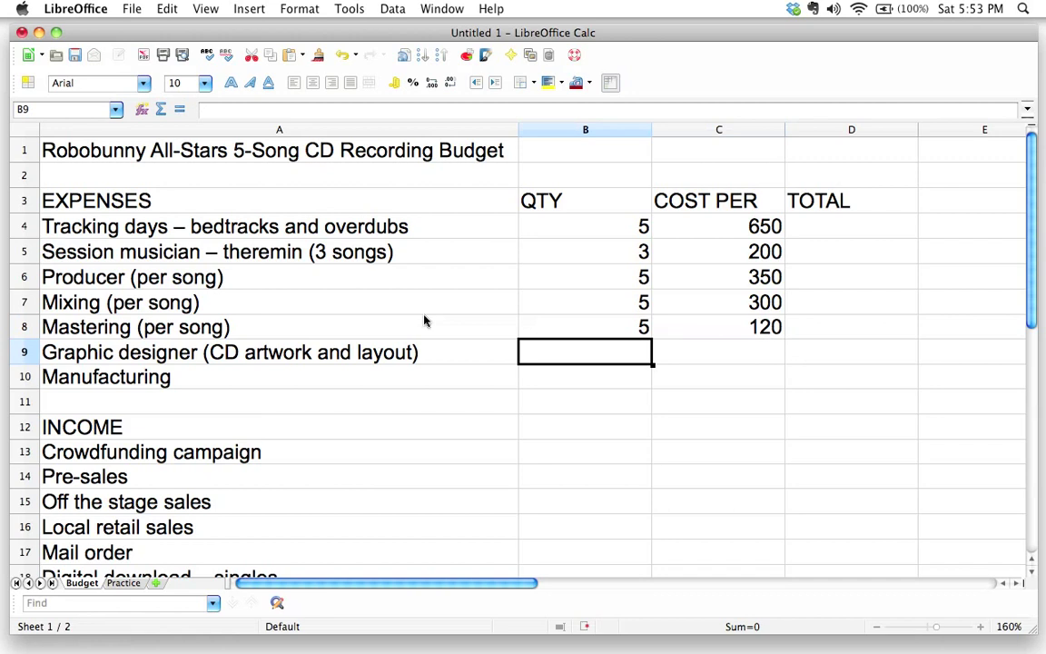
{"action": "key", "text": "Right"}
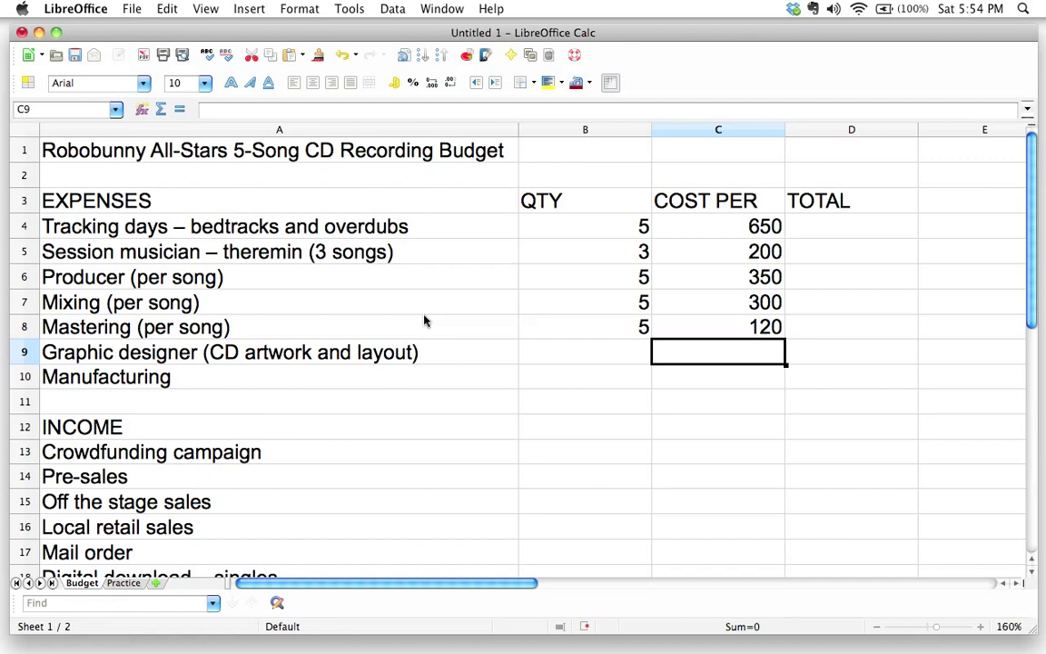
{"action": "type", "text": "500"}
{"action": "key", "text": "Left"}
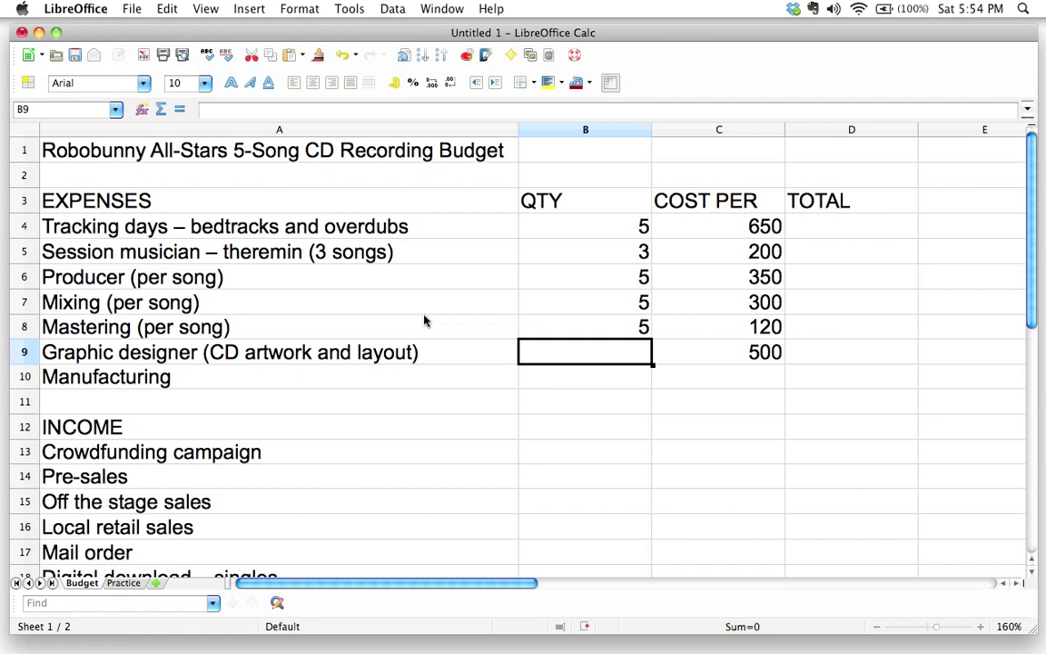
{"action": "type", "text": "1"}
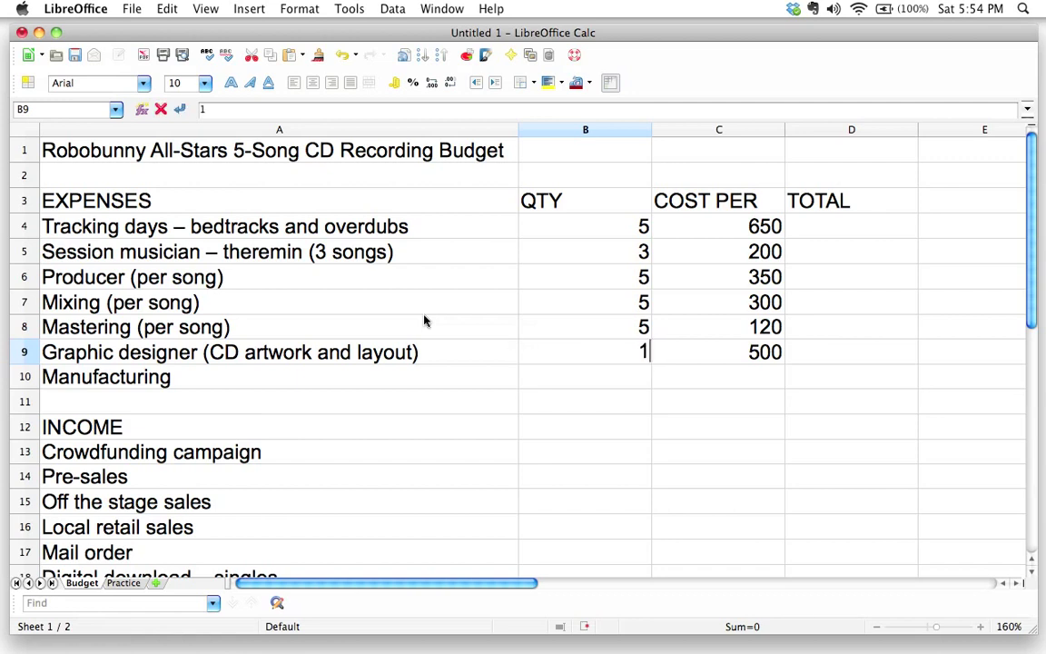
{"action": "key", "text": "Return"}
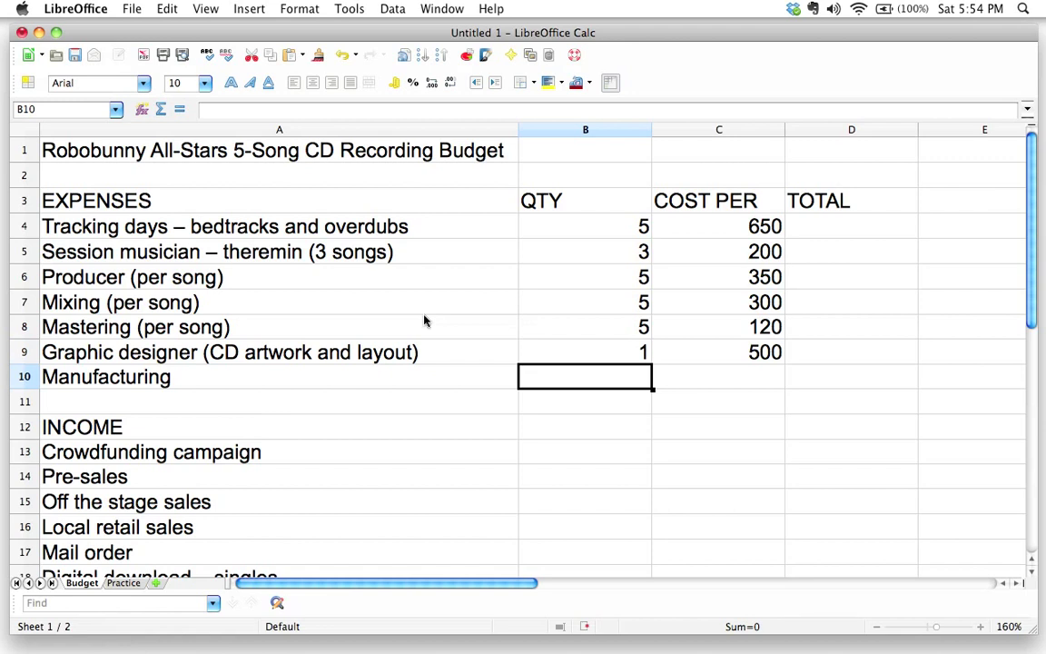
- Enter a quantity of 1000 and a cost per of 1.40 for the manufacturing expense in row 10
{"action": "type", "text": "1000"}
{"action": "key", "text": "Tab"}
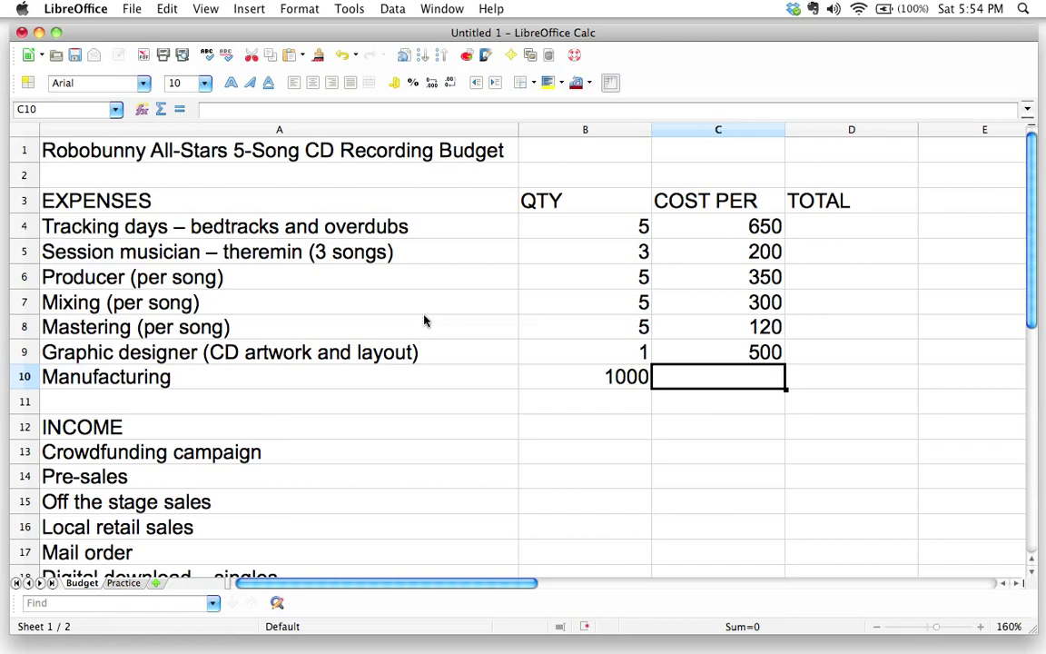
{"action": "type", "text": "1.40"}
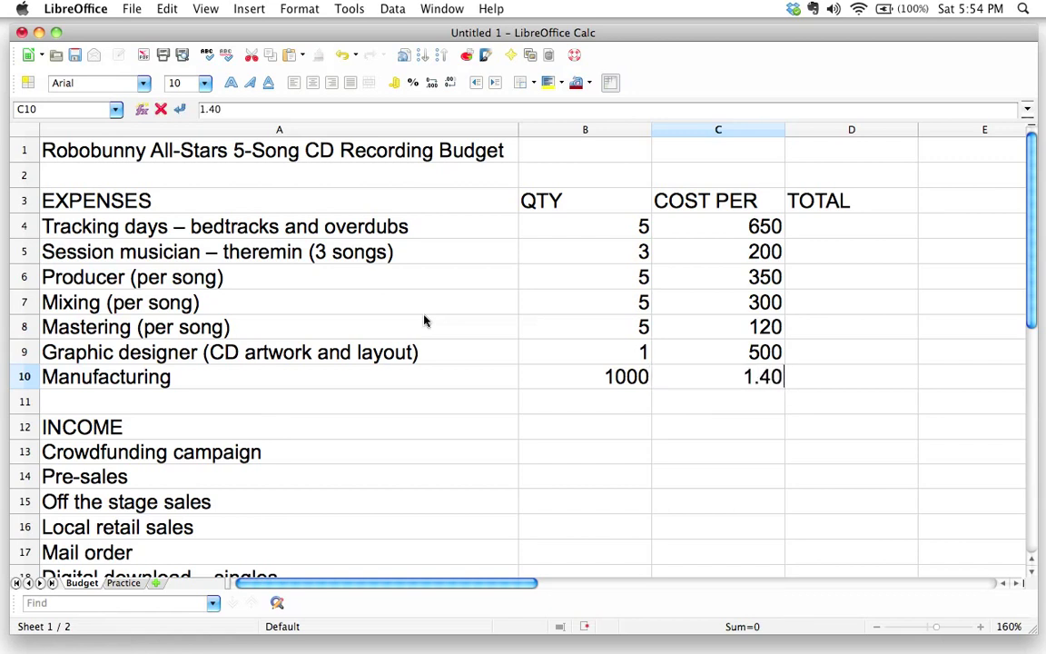
{"action": "key", "text": "Tab"}
{"action": "key", "text": "Left"}
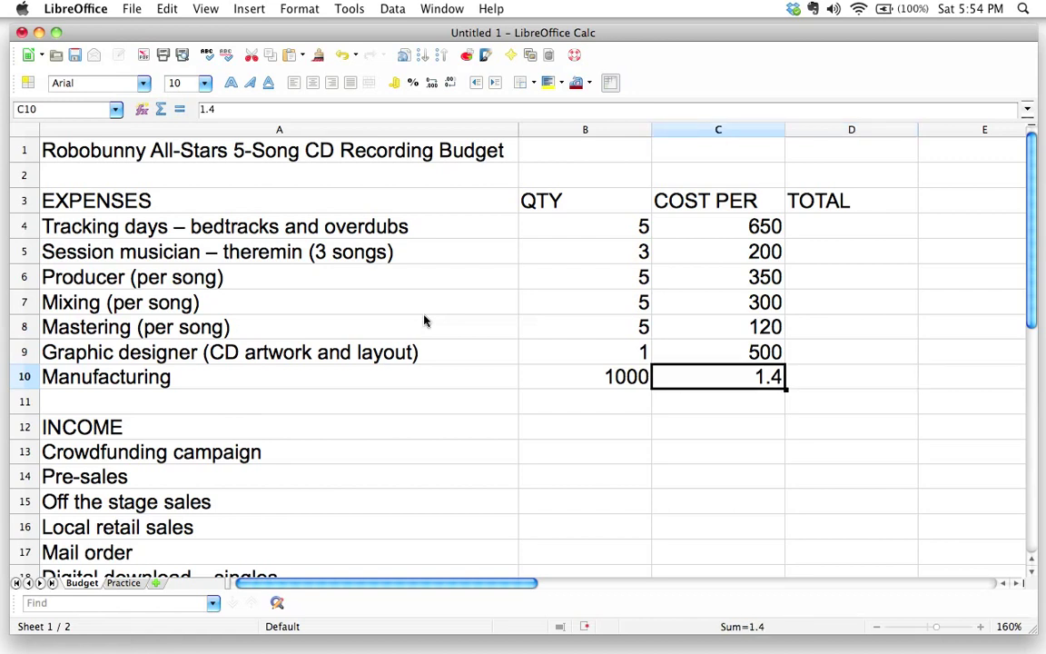
{"action": "key", "text": "Up"}
{"action": "key", "text": "Up"}
{"action": "key", "text": "Up"}
{"action": "key", "text": "Up"}
{"action": "key", "text": "Left"}
{"action": "key", "text": "Up"}
{"action": "key", "text": "Up"}
{"action": "key", "text": "Up"}
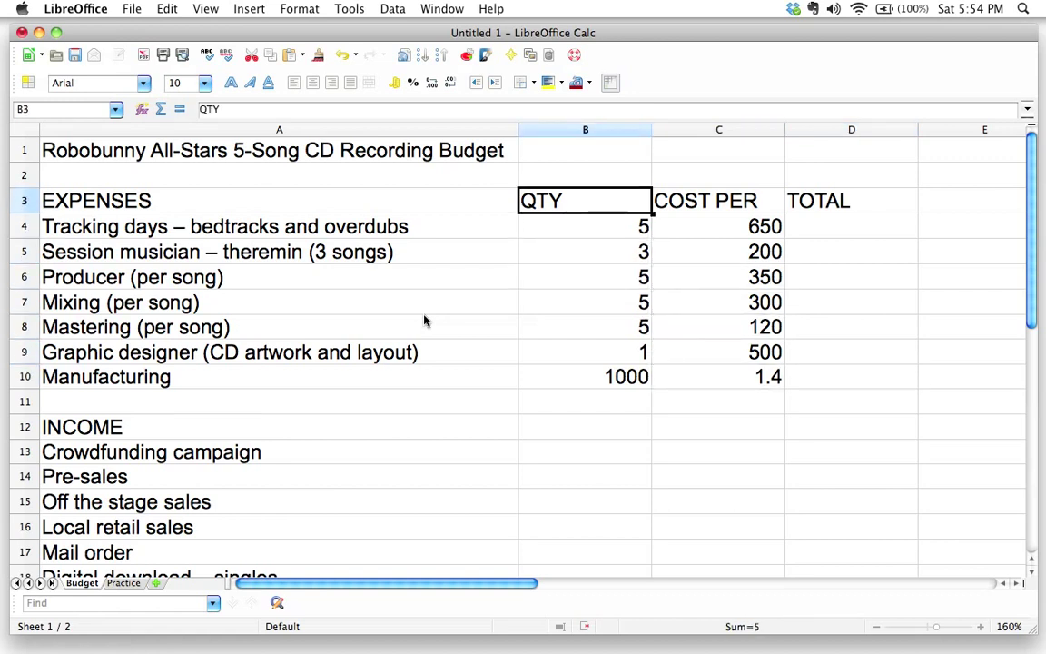
{"action": "key", "text": "Down"}
{"action": "key", "text": "Down"}
{"action": "key", "text": "Down"}
{"action": "key", "text": "Down"}
{"action": "key", "text": "Down"}
{"action": "key", "text": "Down"}
{"action": "key", "text": "Down"}
{"action": "key", "text": "Right"}
{"action": "key", "text": "Up"}
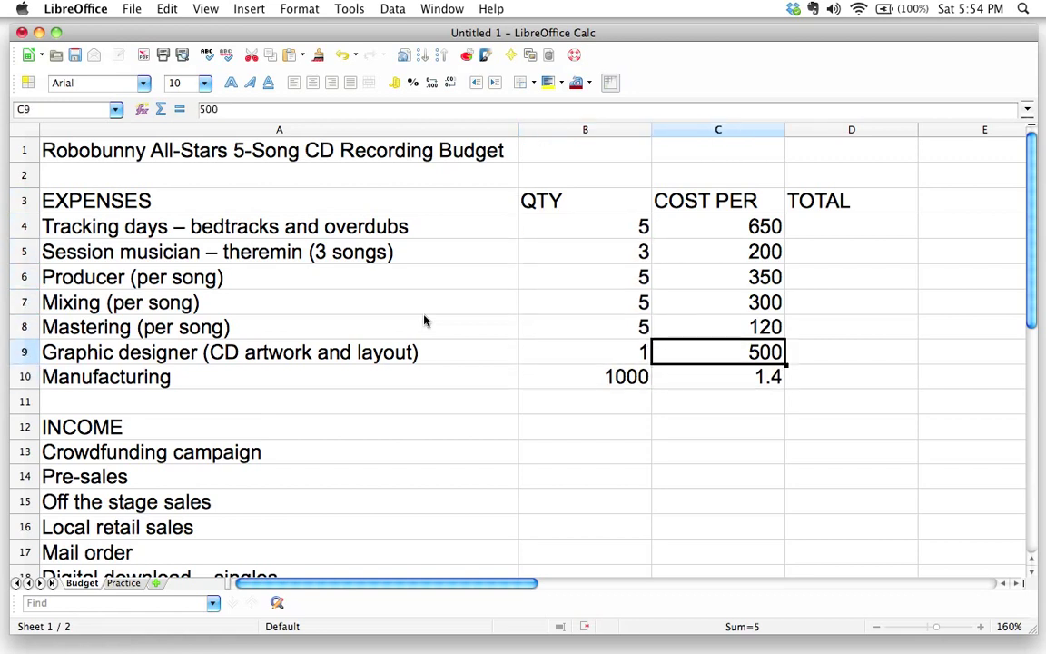
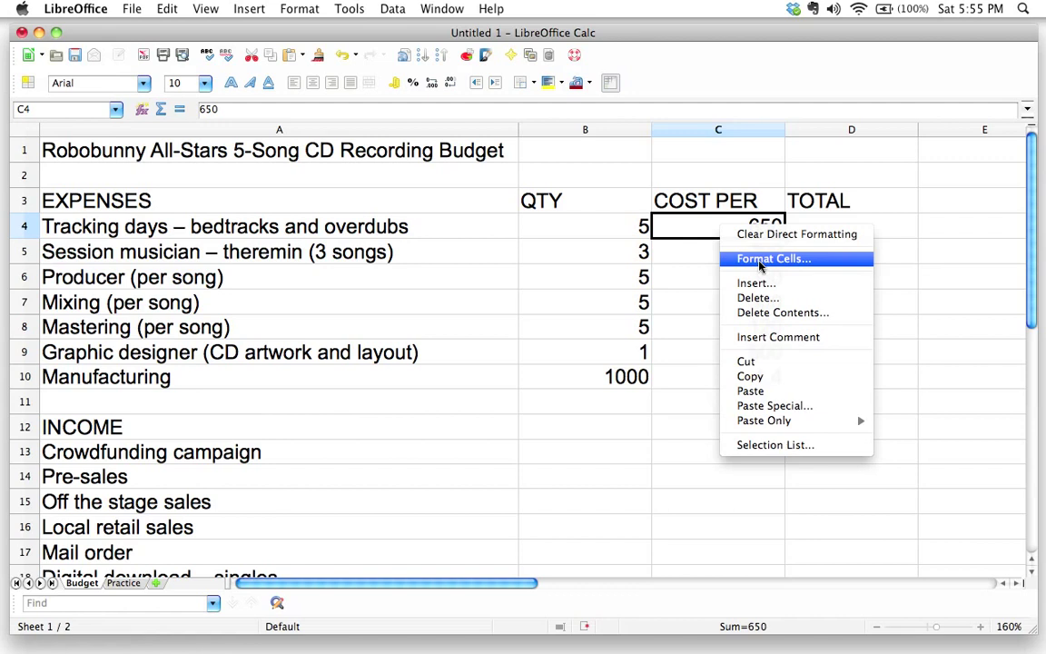
- Apply the currency format to the tracking days cost in C4 and to the entire COST PER column C
{"action": "left_click", "coordinate": [679, 254]}
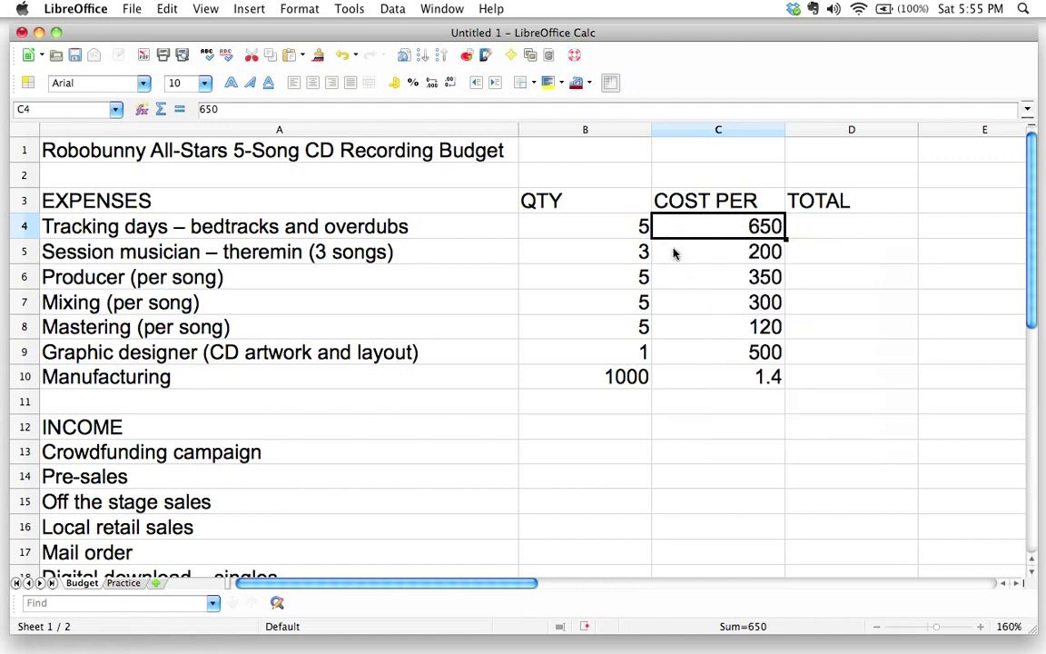
{"action": "left_click", "coordinate": [394, 85]}
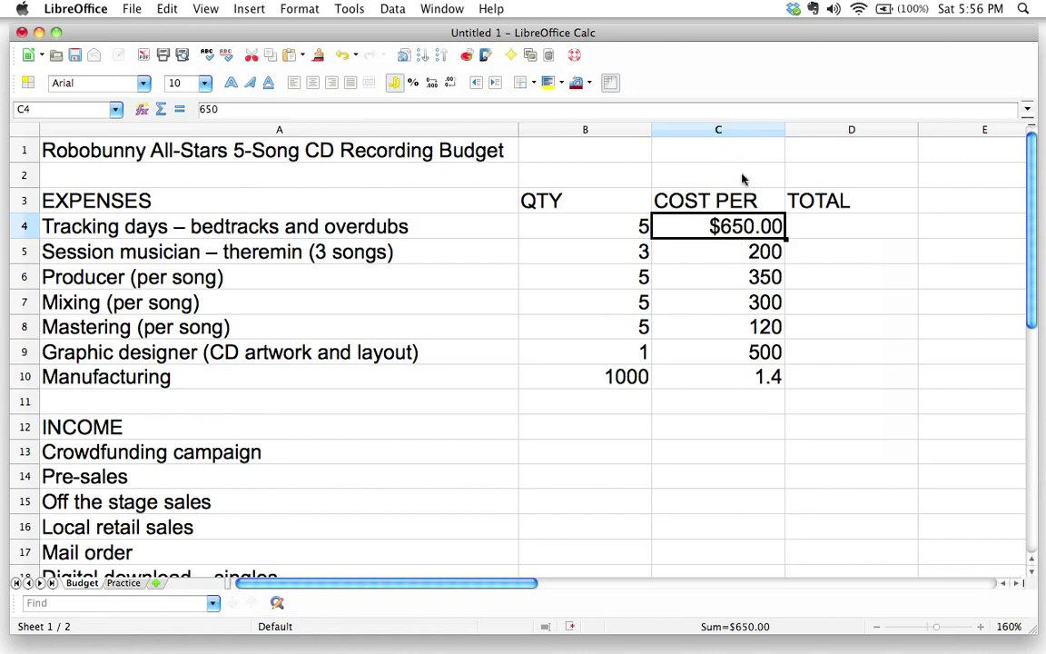
{"action": "left_click", "coordinate": [718, 252]}
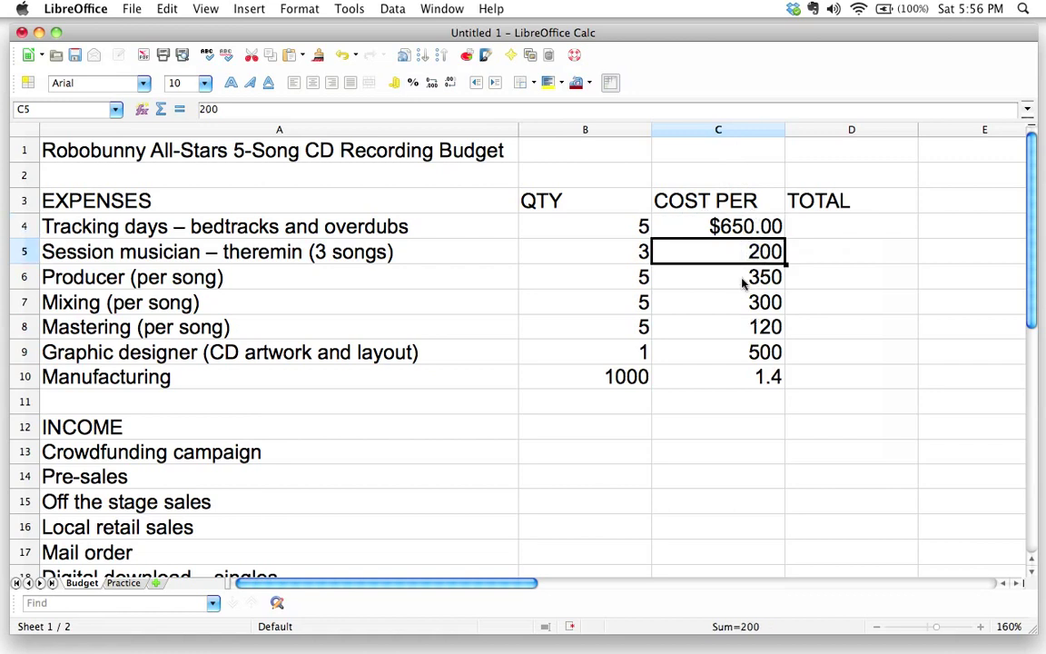
{"action": "left_click", "coordinate": [740, 277]}
{"action": "left_click", "coordinate": [737, 303]}
{"action": "left_click", "coordinate": [727, 130]}
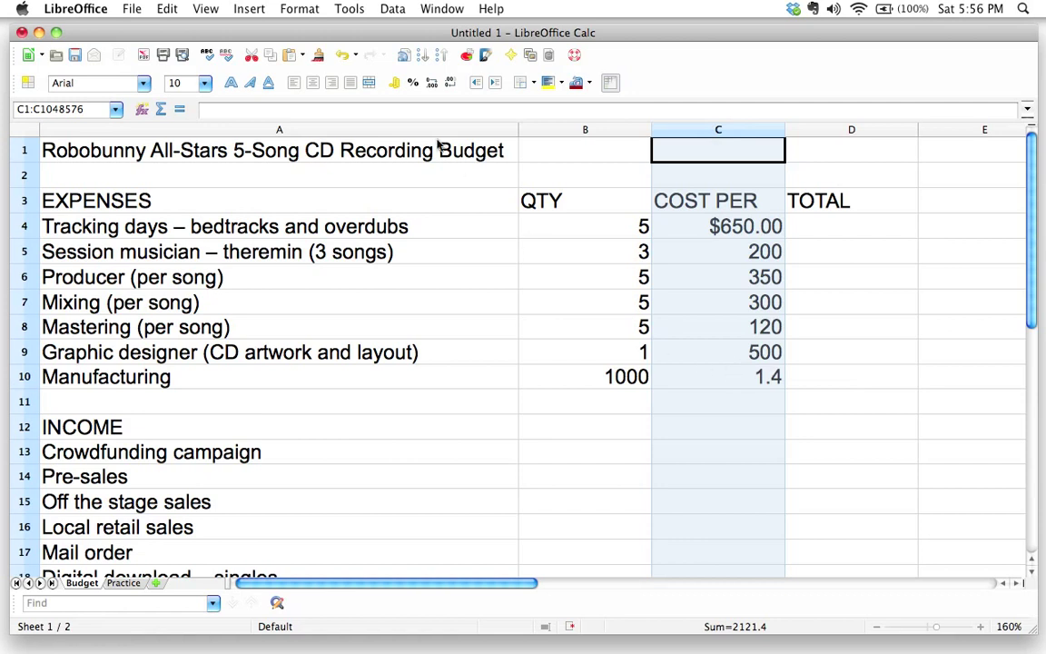
{"action": "left_click", "coordinate": [396, 85]}
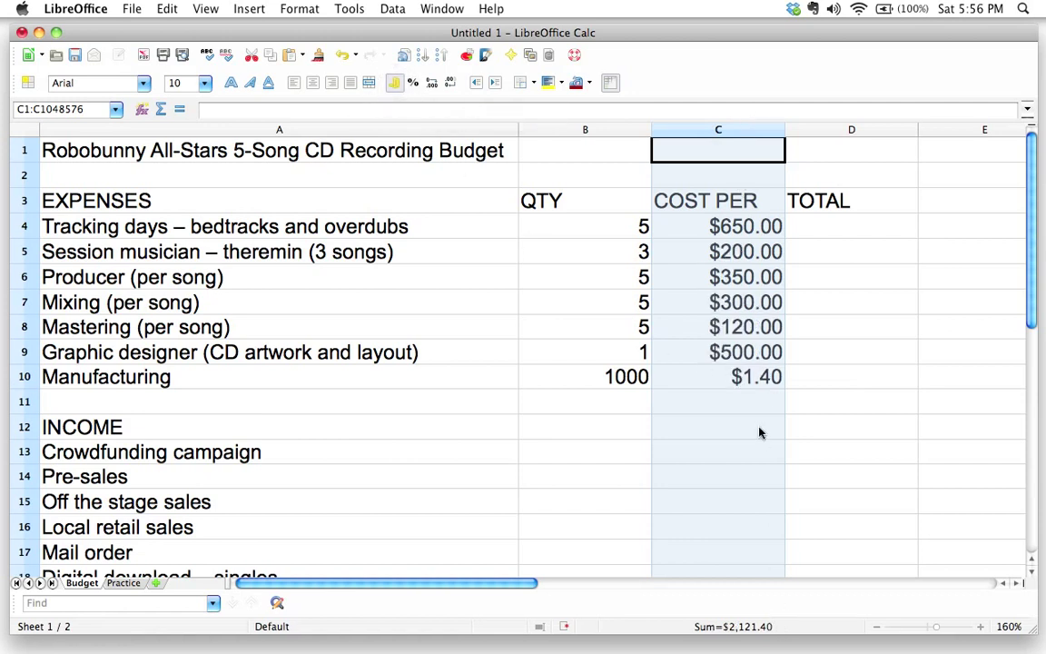
- Enter 5 in cell C14 of the Pre-sales row to try out the column's currency format
{"action": "left_click", "coordinate": [712, 447]}
{"action": "left_click", "coordinate": [701, 483]}
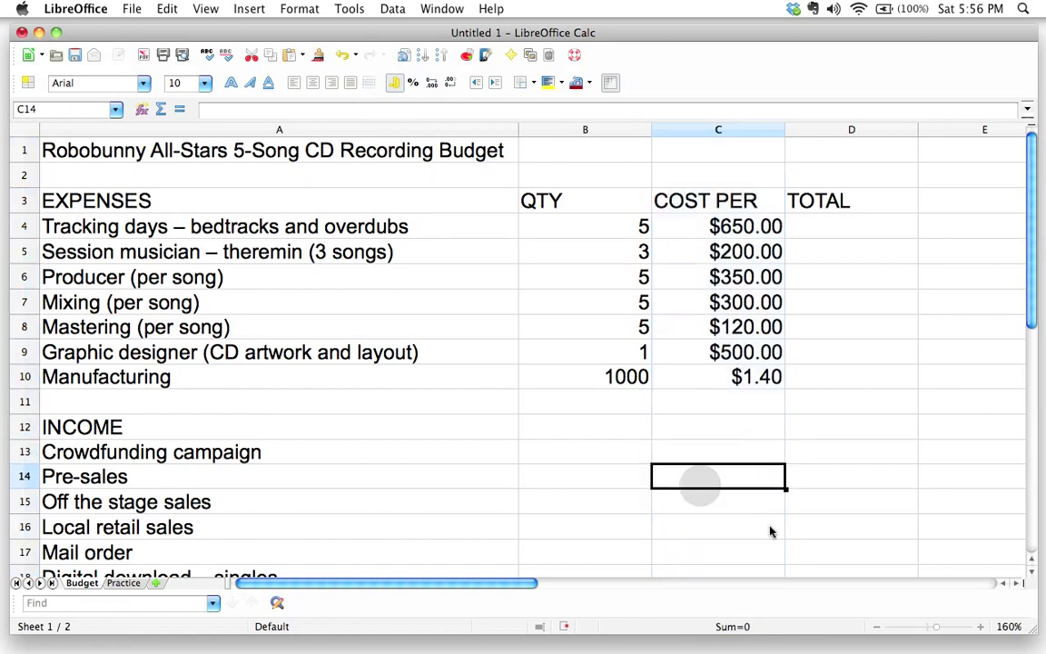
{"action": "type", "text": "5"}
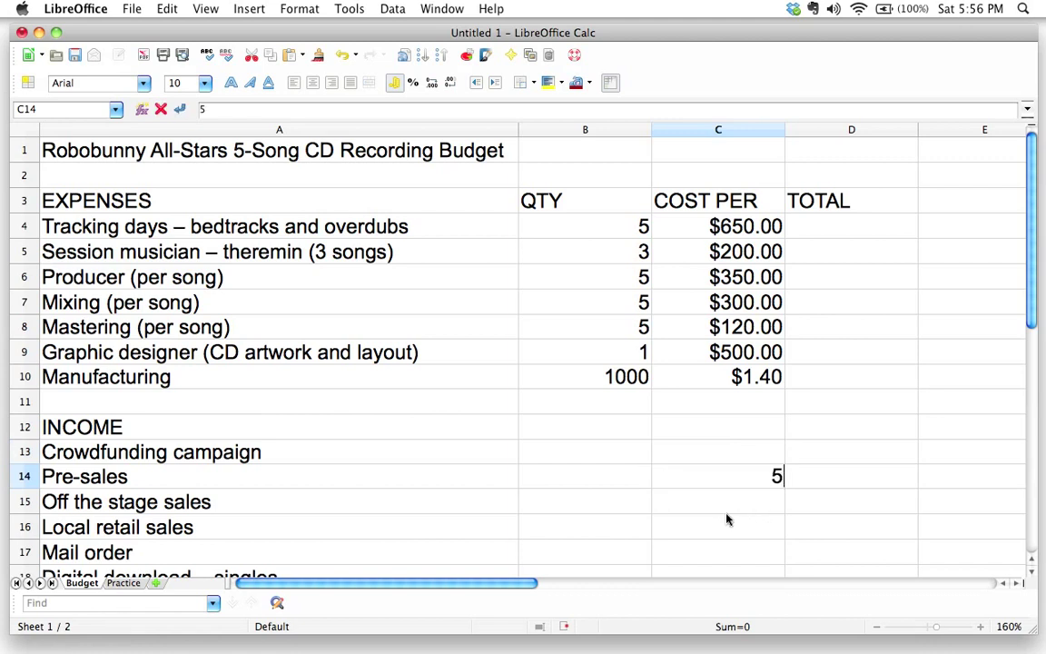
{"action": "key", "text": "Return"}
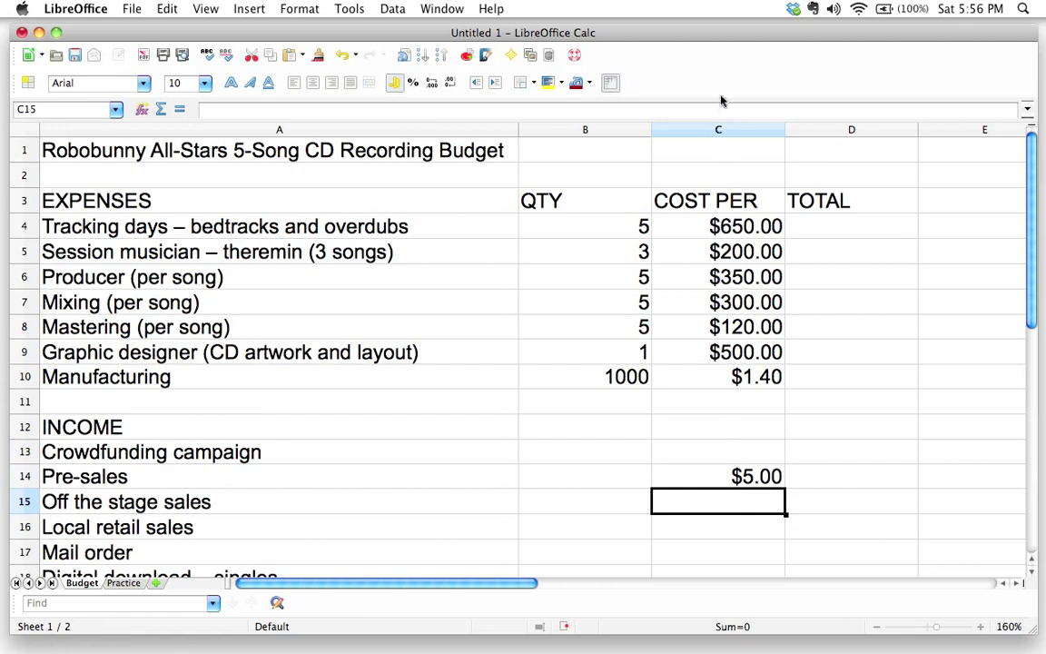
- Clear the trial value from cell C14 in the Pre-sales row
{"action": "left_click", "coordinate": [719, 130]}
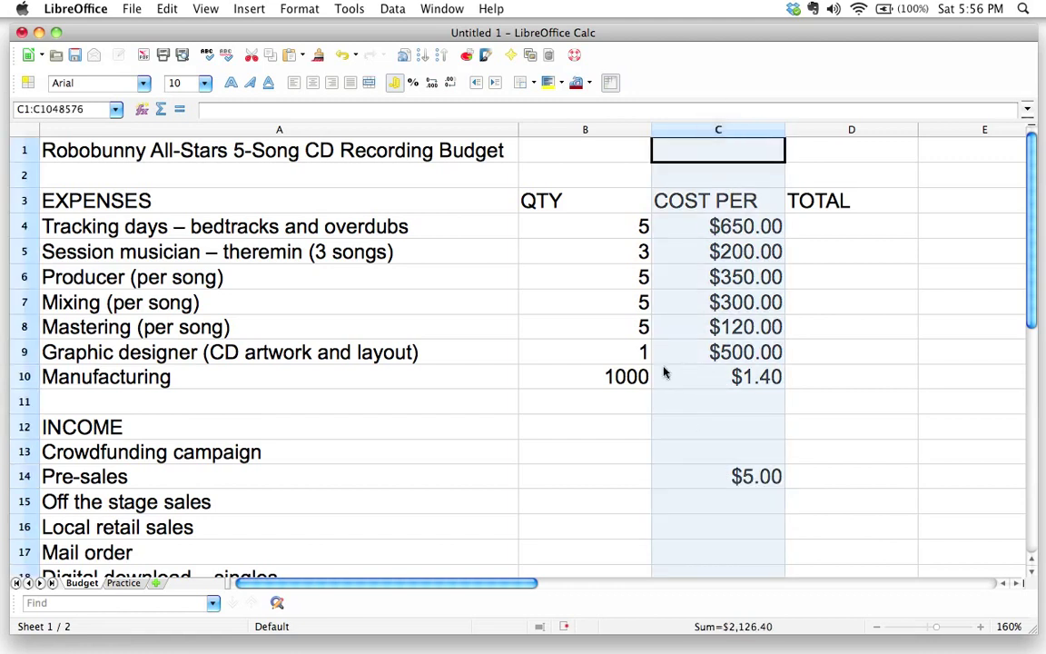
{"action": "left_click", "coordinate": [740, 476]}
{"action": "key", "text": "BackSpace"}
{"action": "key", "text": "Return"}
{"action": "left_click", "coordinate": [743, 444]}
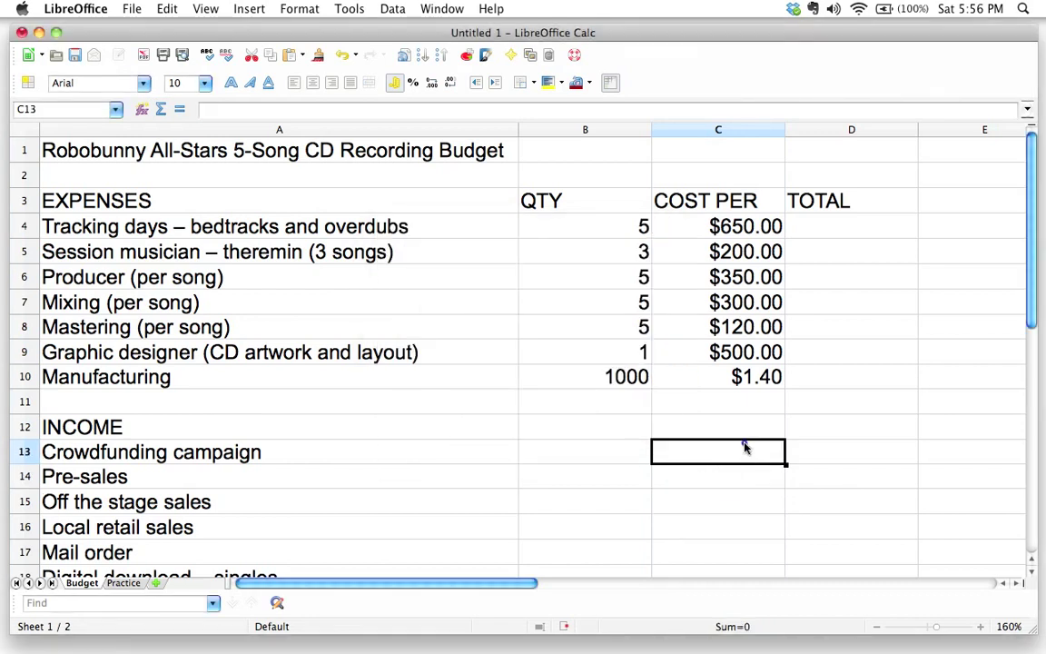
- Format the entire COST PER column C with the Currency category through the Format Cells dialog
{"action": "left_click", "coordinate": [394, 84]}
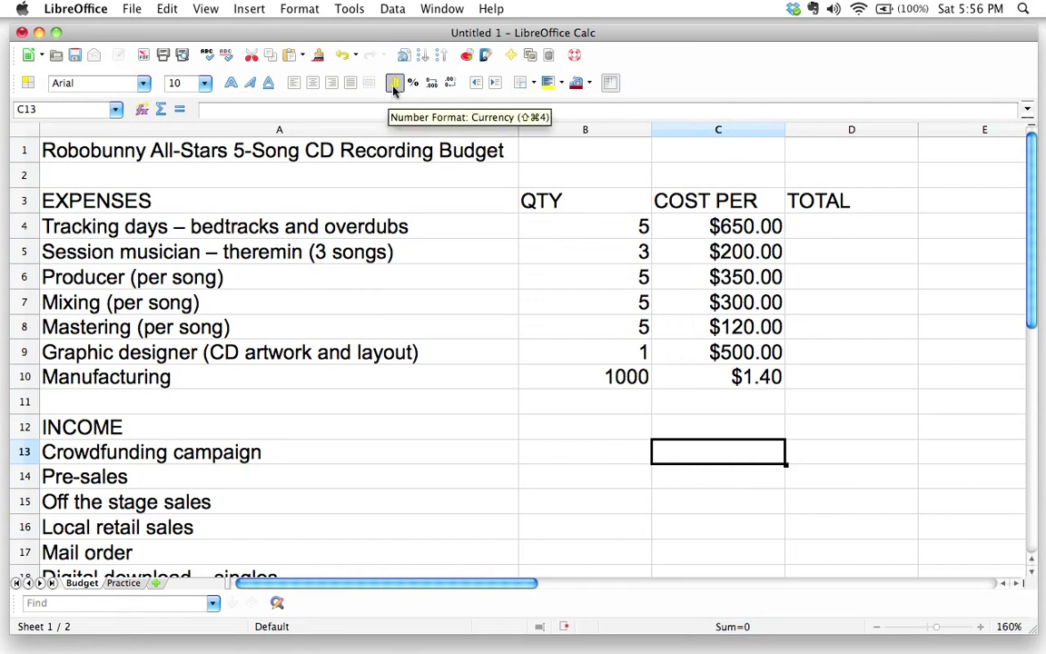
{"action": "left_click", "coordinate": [688, 134]}
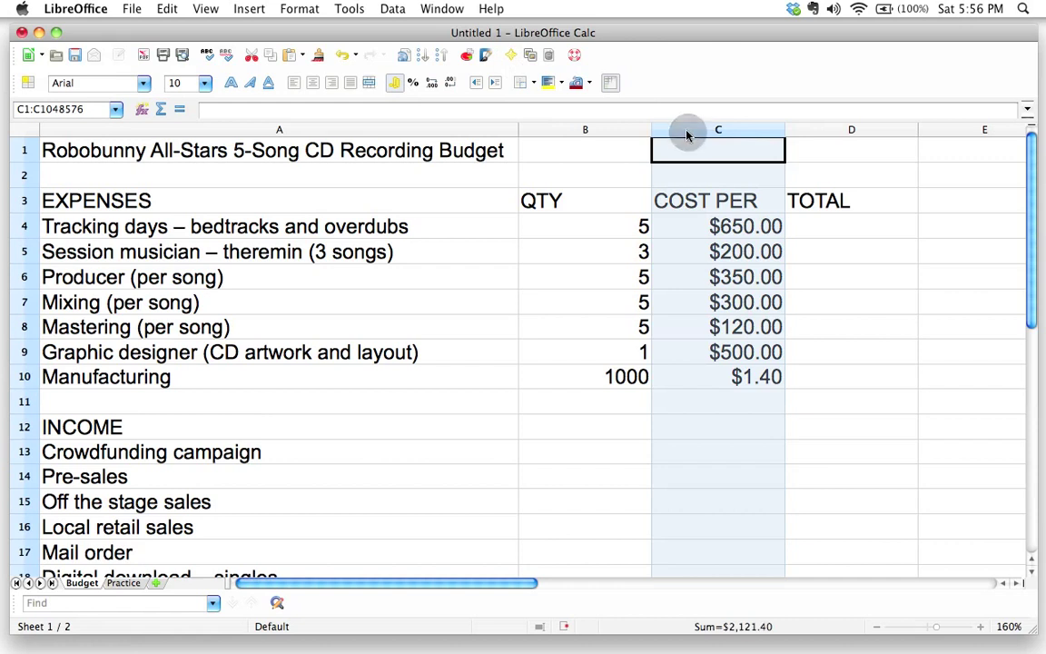
{"action": "right_click", "coordinate": [685, 132]}
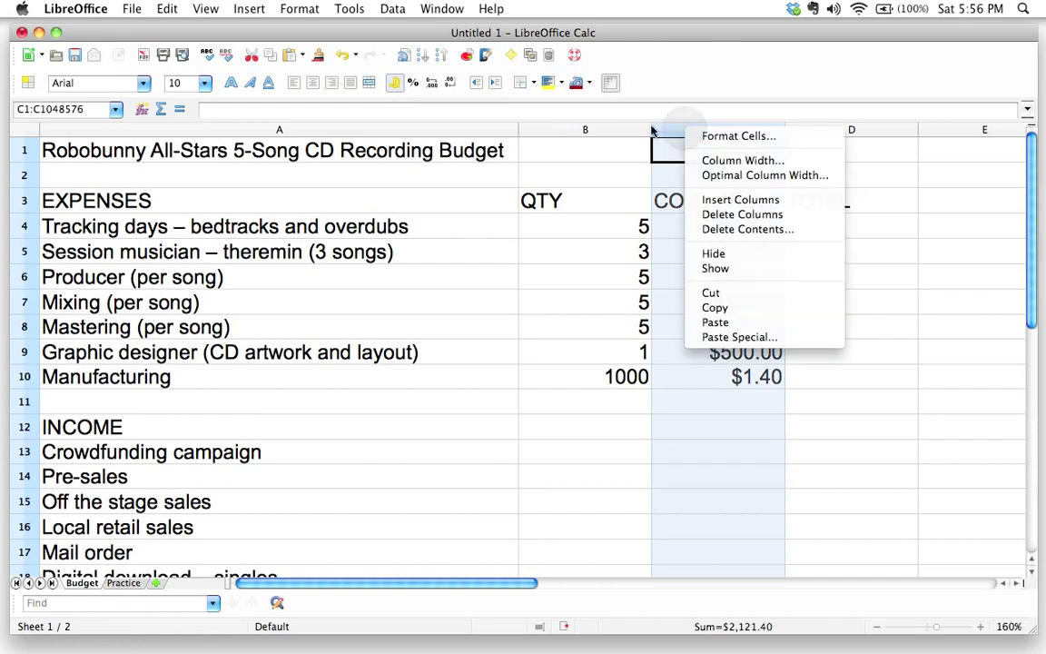
{"action": "left_click", "coordinate": [678, 130]}
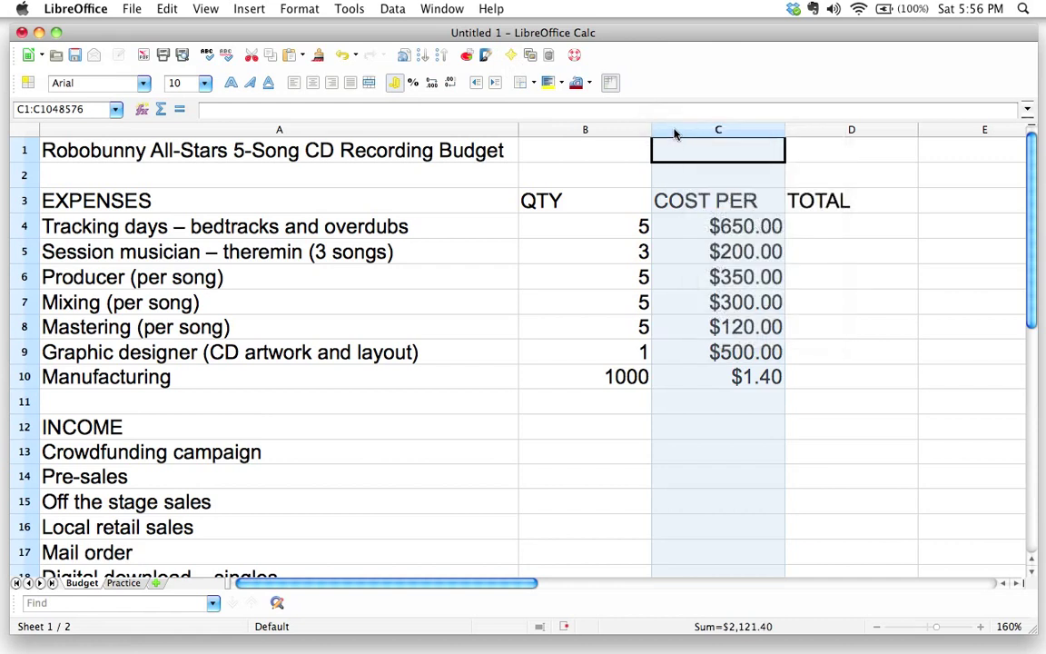
{"action": "right_click", "coordinate": [674, 131]}
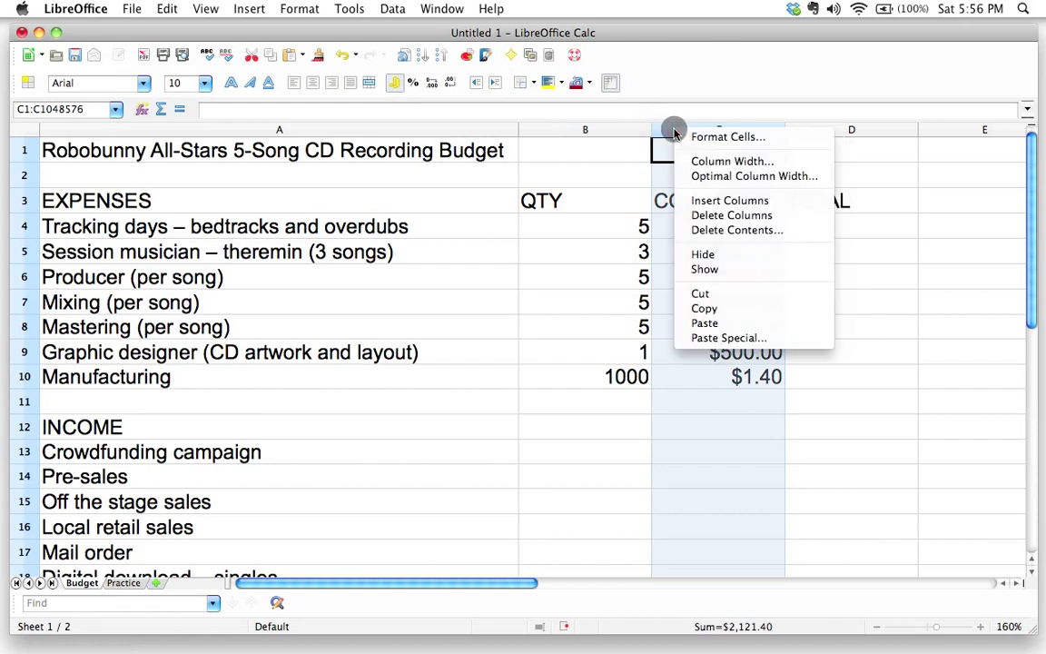
{"action": "left_click", "coordinate": [739, 139]}
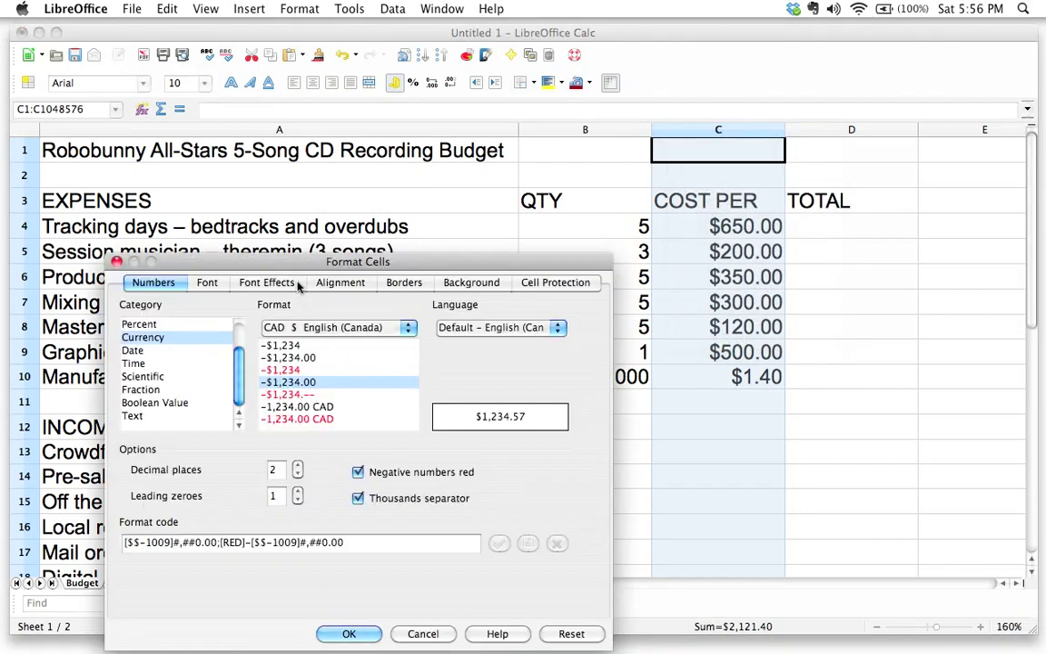
{"action": "left_click_drag", "start_coordinate": [296, 266], "coordinate": [447, 109]}
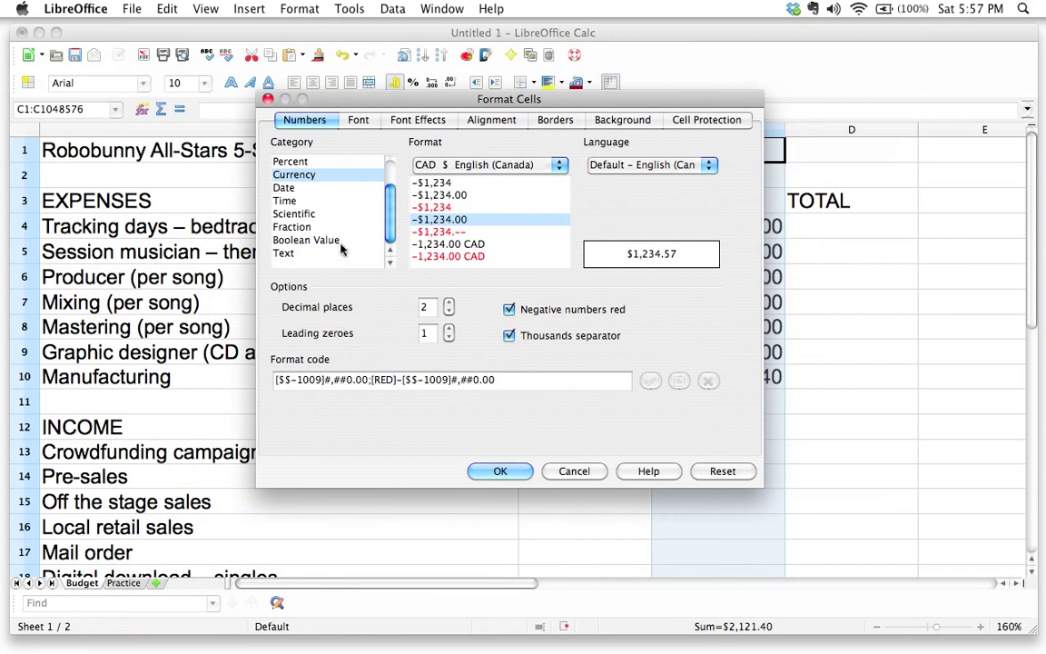
{"action": "left_click", "coordinate": [295, 177]}
{"action": "left_click", "coordinate": [488, 471]}
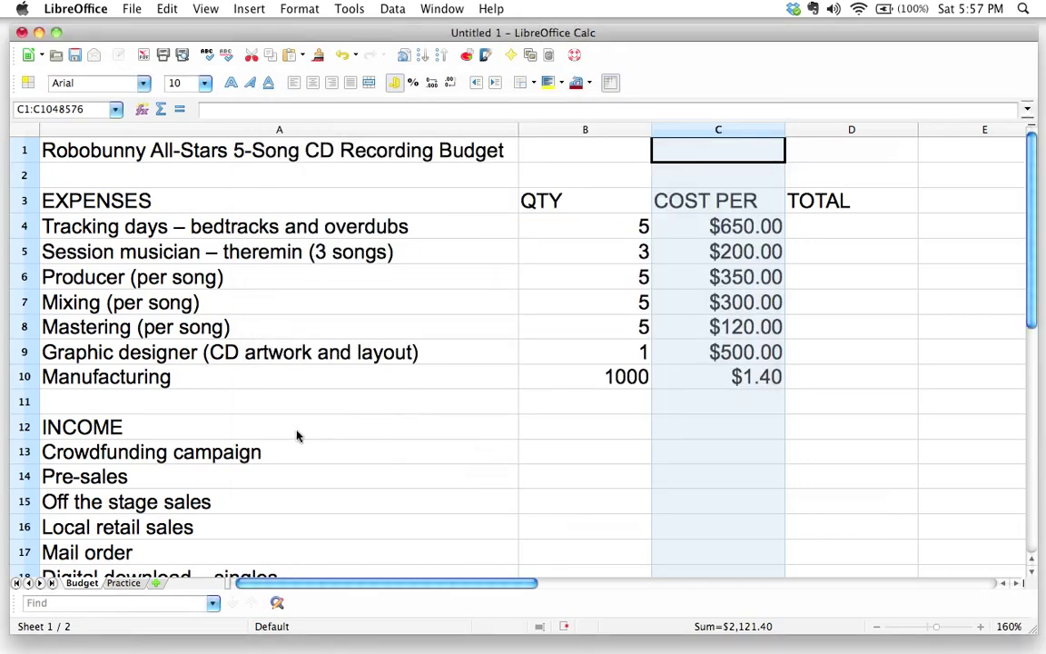
- Review column C's currency settings in the Format Cells dialog and accept them
{"action": "right_click", "coordinate": [692, 134]}
{"action": "left_click", "coordinate": [701, 136]}
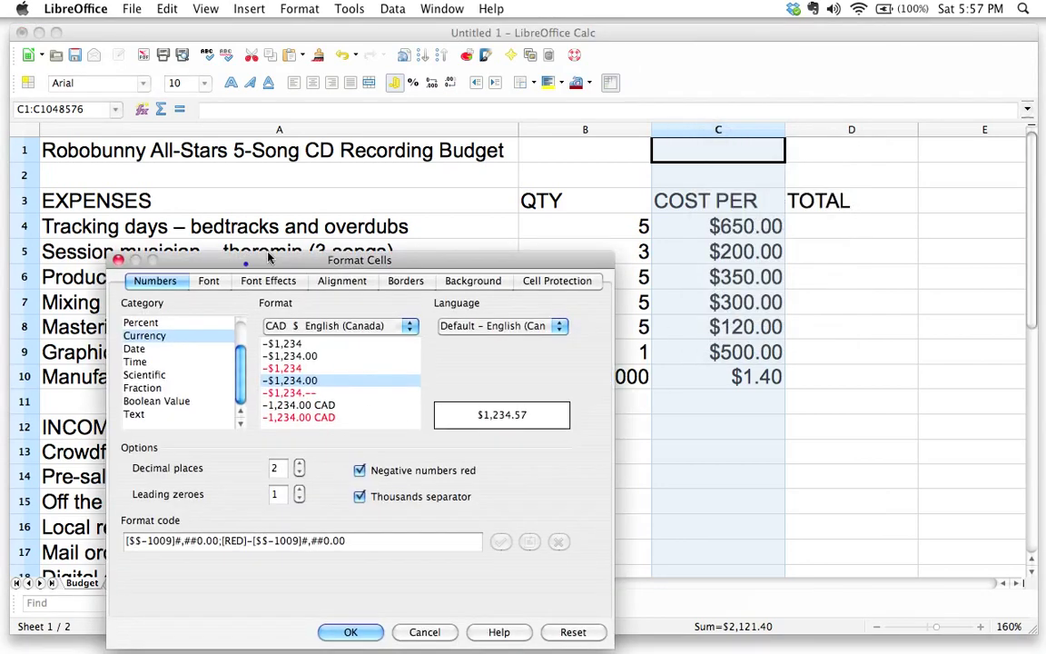
{"action": "left_click_drag", "start_coordinate": [440, 395], "coordinate": [439, 108]}
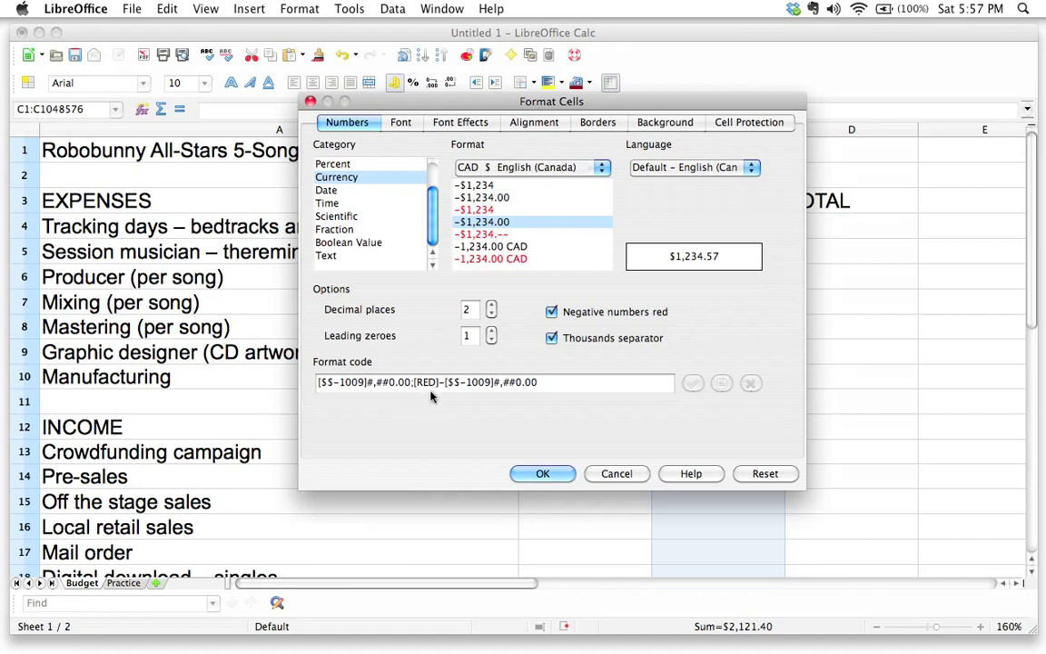
{"action": "left_click", "coordinate": [542, 473]}
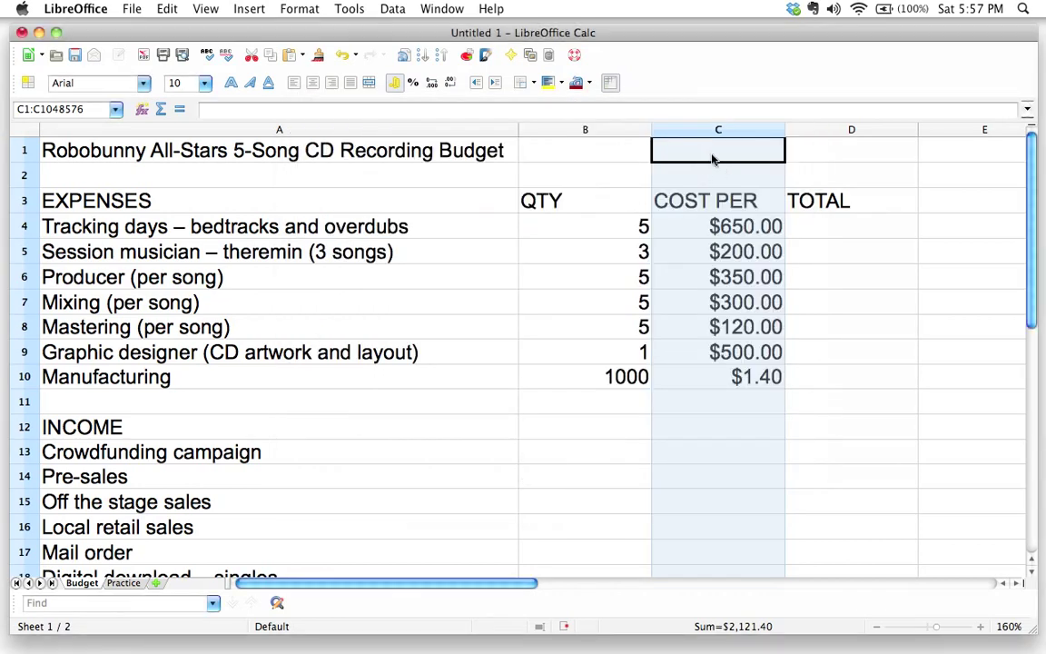
- Add the headers QTY, COST PER and TOTAL beside INCOME in cells B12 to D12
{"action": "left_click", "coordinate": [717, 376]}
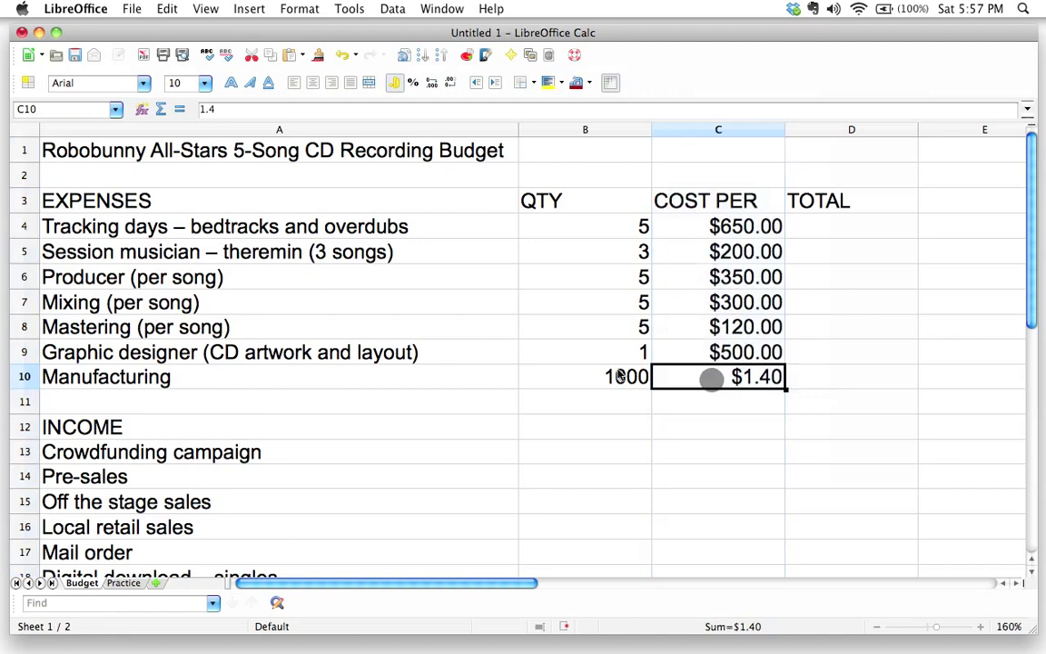
{"action": "scroll", "coordinate": [576, 425], "scroll_direction": "down", "scroll_amount": 1}
{"action": "scroll", "coordinate": [576, 425], "scroll_direction": "down", "scroll_amount": 4}
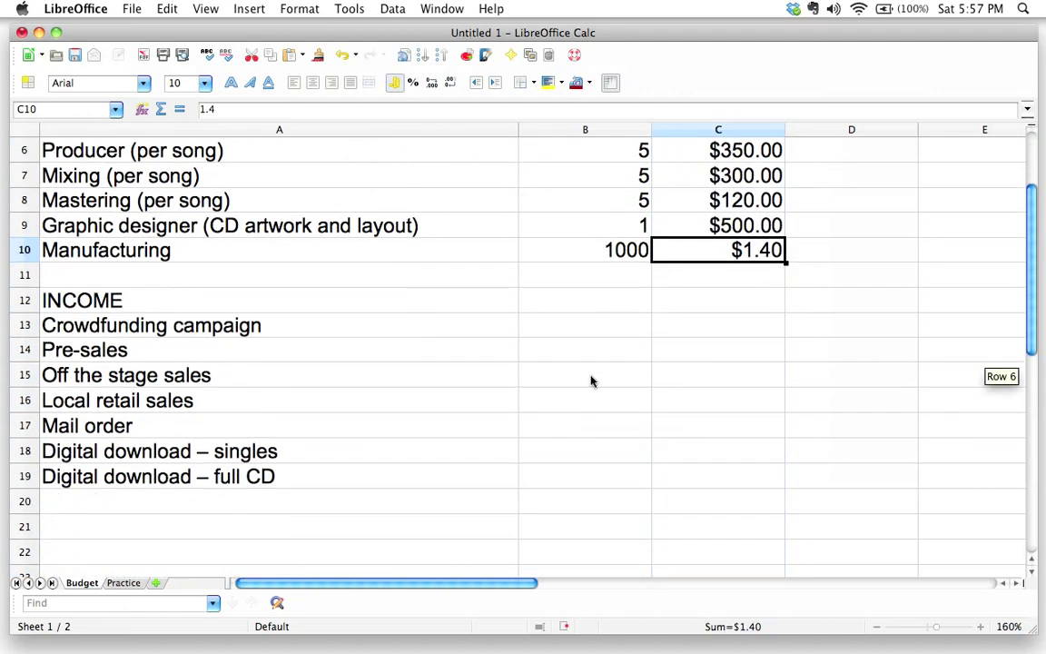
{"action": "scroll", "coordinate": [592, 381], "scroll_direction": "up", "scroll_amount": 2}
{"action": "scroll", "coordinate": [592, 382], "scroll_direction": "up", "scroll_amount": 1}
{"action": "left_click", "coordinate": [563, 375]}
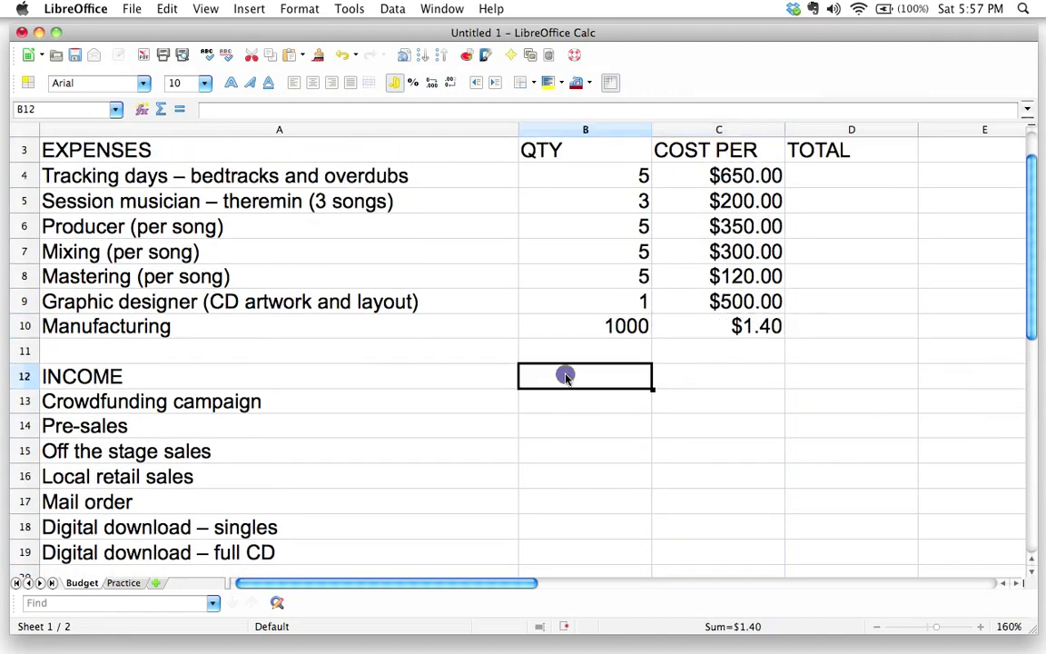
{"action": "type", "text": "QTY"}
{"action": "key", "text": "Tab"}
{"action": "type", "text": "COST"}
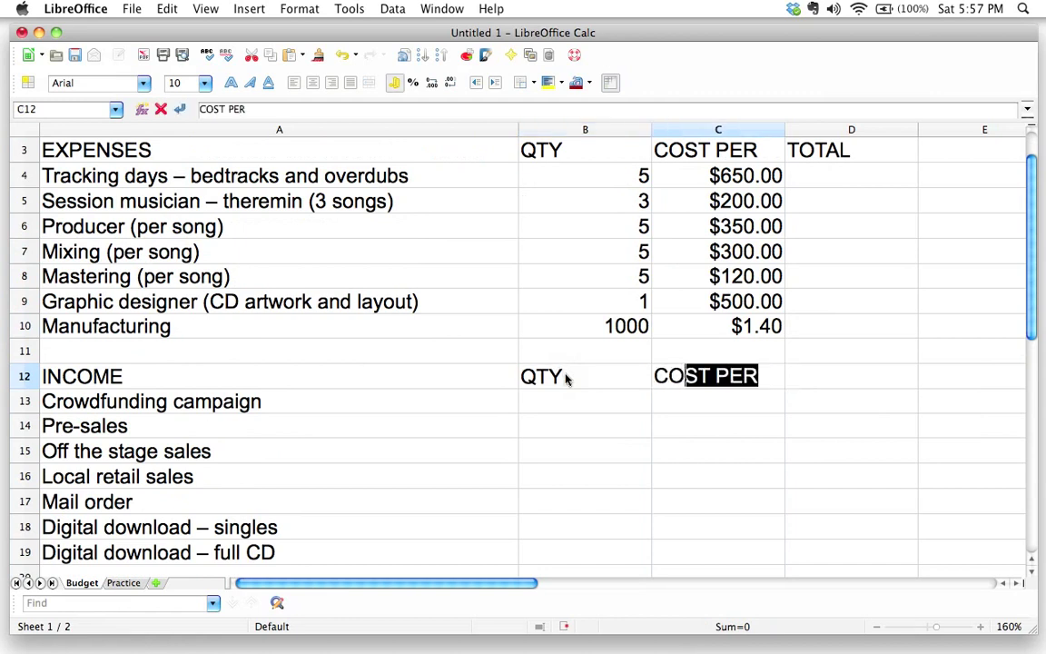
{"action": "key", "text": "Tab"}
{"action": "type", "text": "TOTL"}
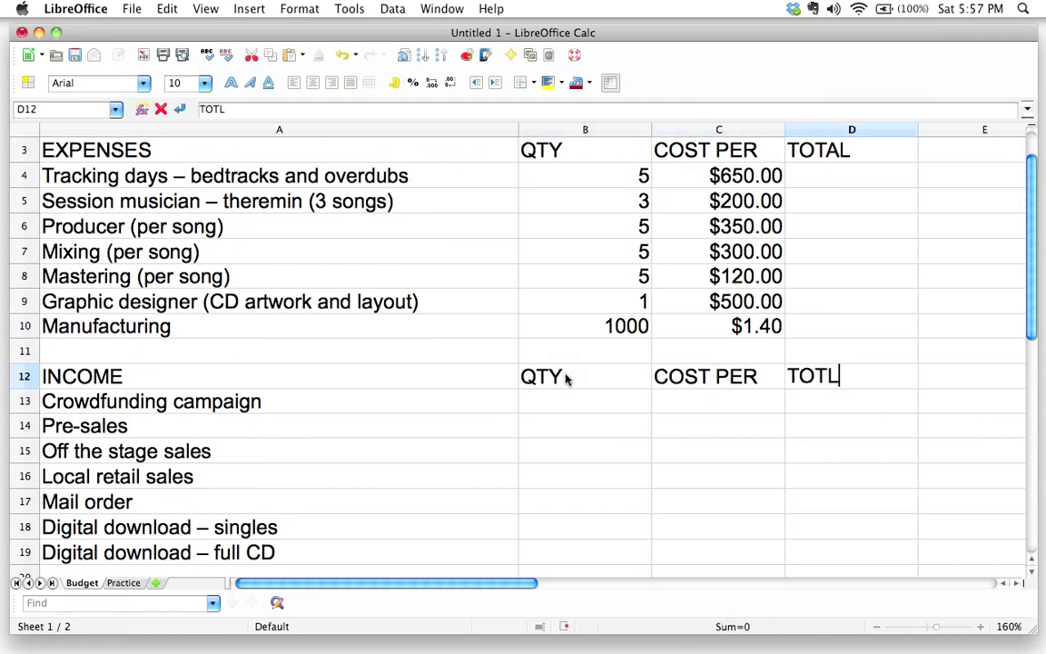
{"action": "key", "text": "BackSpace"}
{"action": "type", "text": "AL"}
{"action": "key", "text": "Return"}
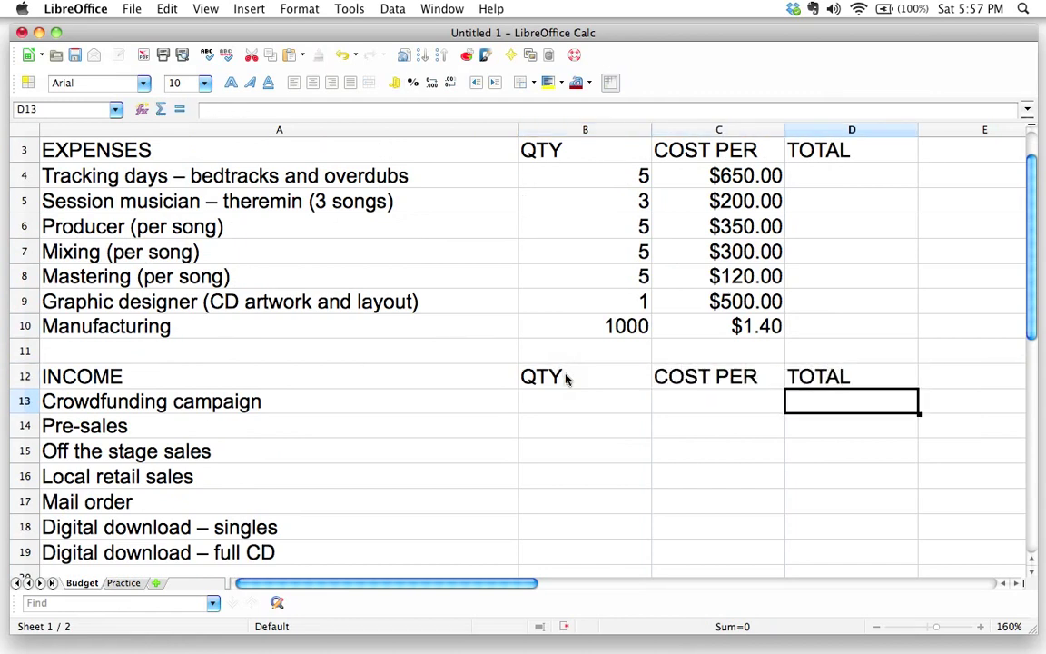
- Enter a quantity of 180 and a cost per of 5 for the Pre-sales income in row 14
{"action": "key", "text": "Left"}
{"action": "scroll", "coordinate": [567, 380], "scroll_direction": "down", "scroll_amount": 2}
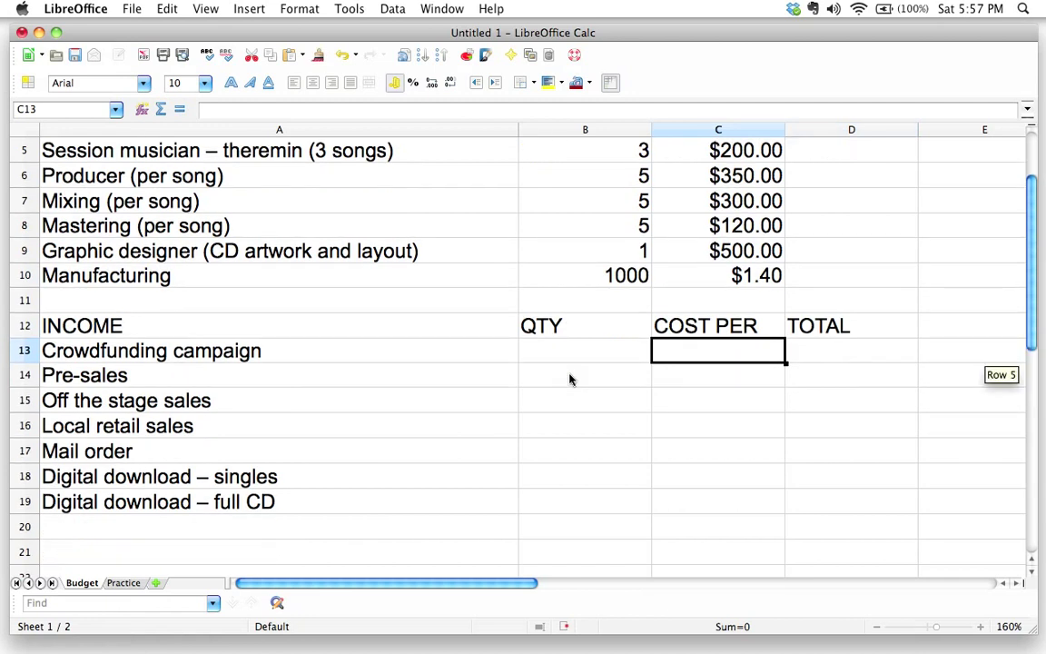
{"action": "left_click", "coordinate": [683, 373]}
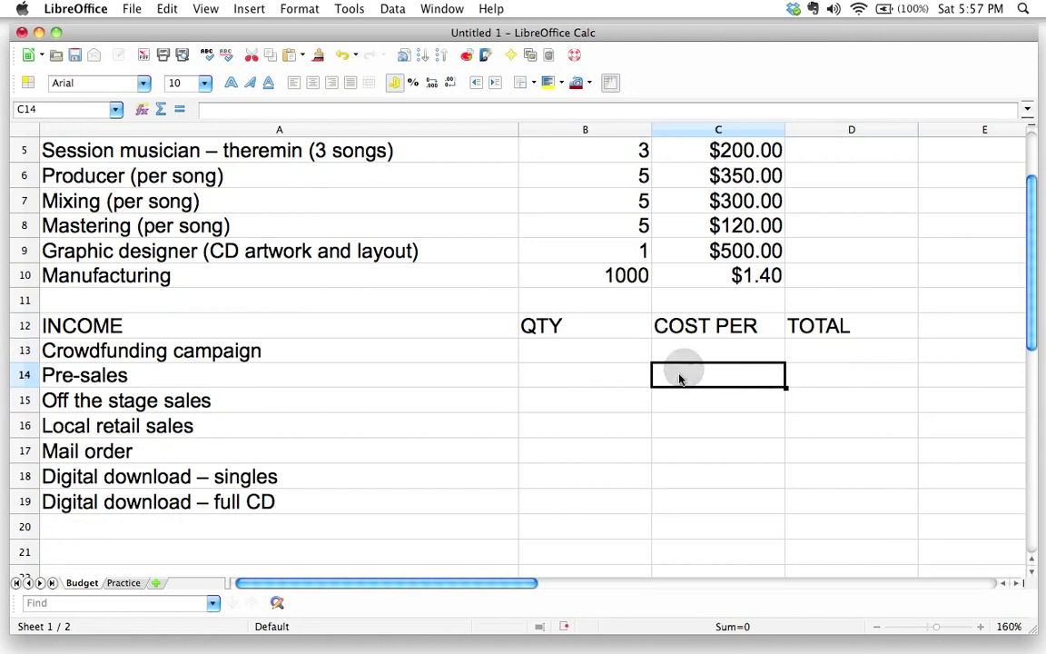
{"action": "left_click", "coordinate": [609, 386]}
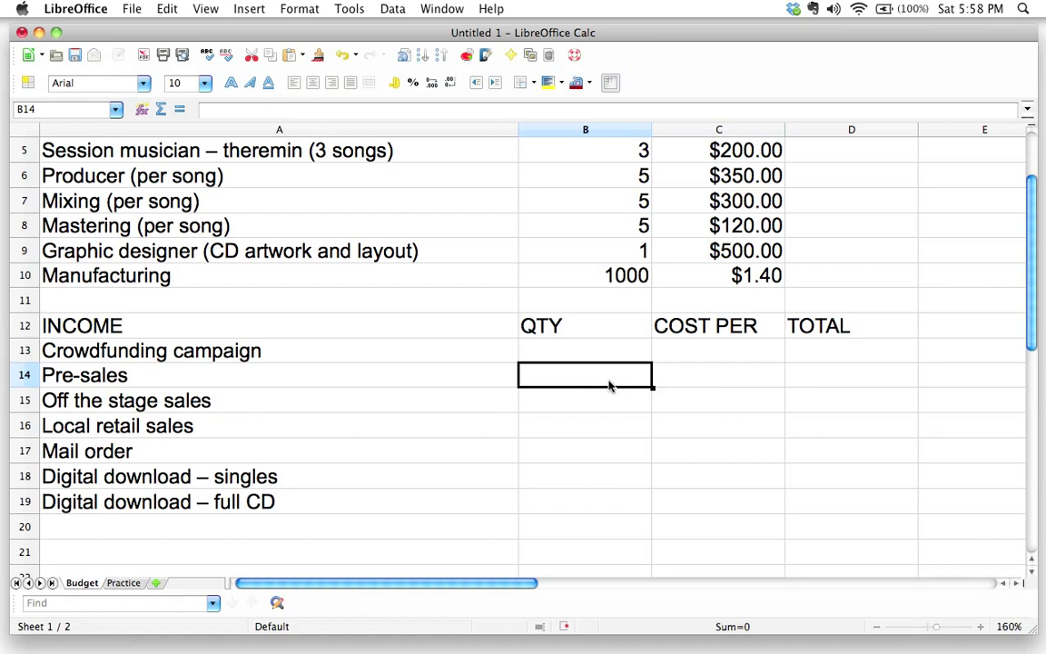
{"action": "type", "text": "180"}
{"action": "key", "text": "Tab"}
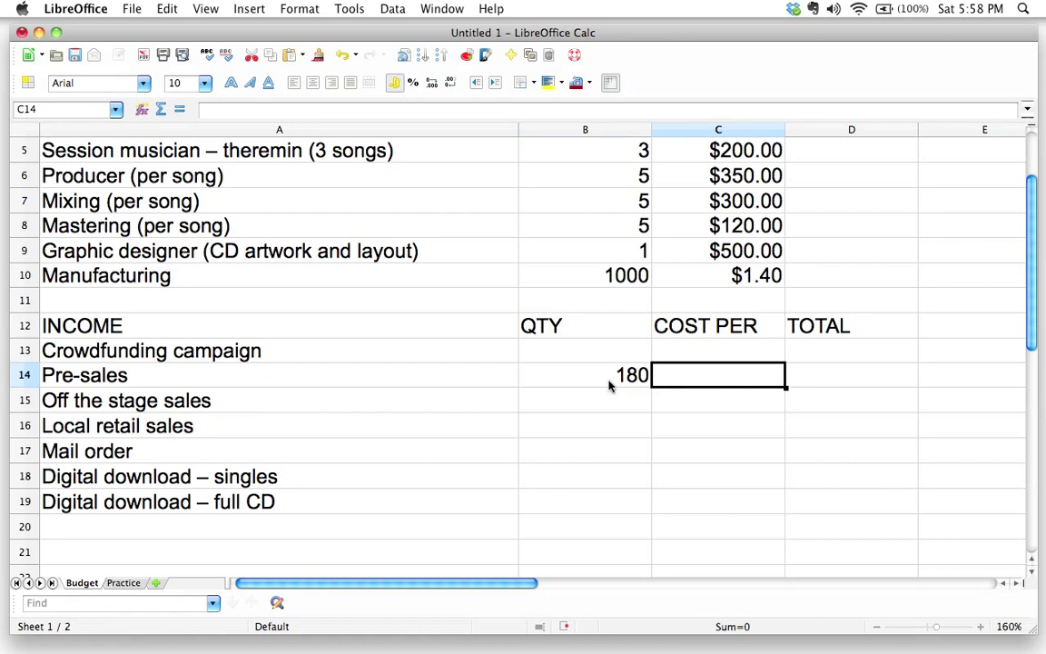
{"action": "type", "text": "5"}
{"action": "key", "text": "Return"}
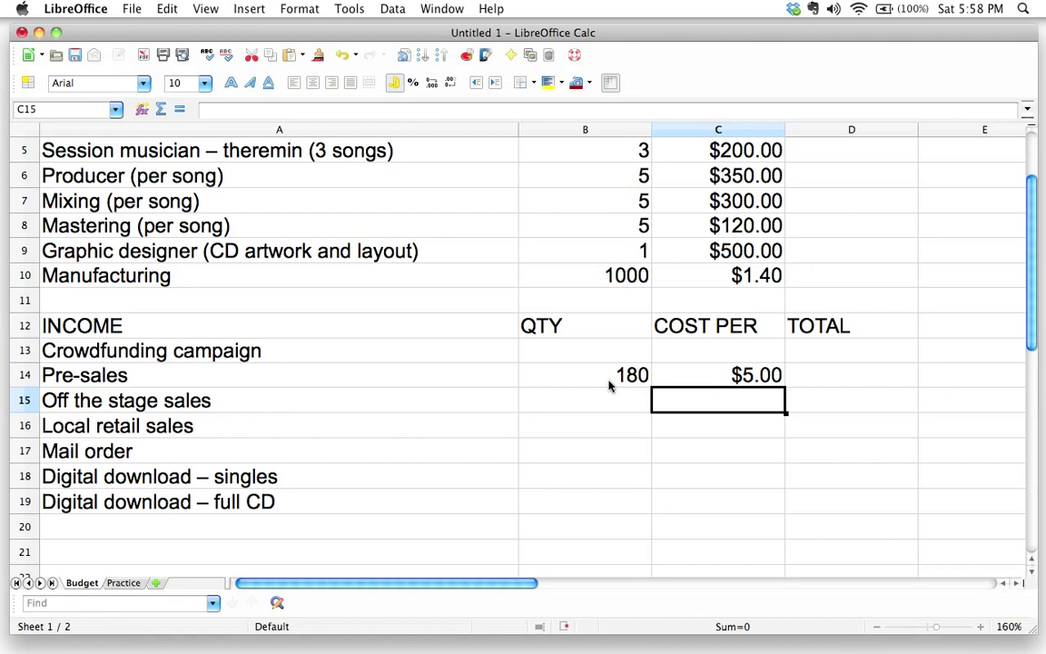
- Enter a cost per of 5 and a quantity of 430 for the Off the stage sales income in row 15
{"action": "key", "text": "Left"}
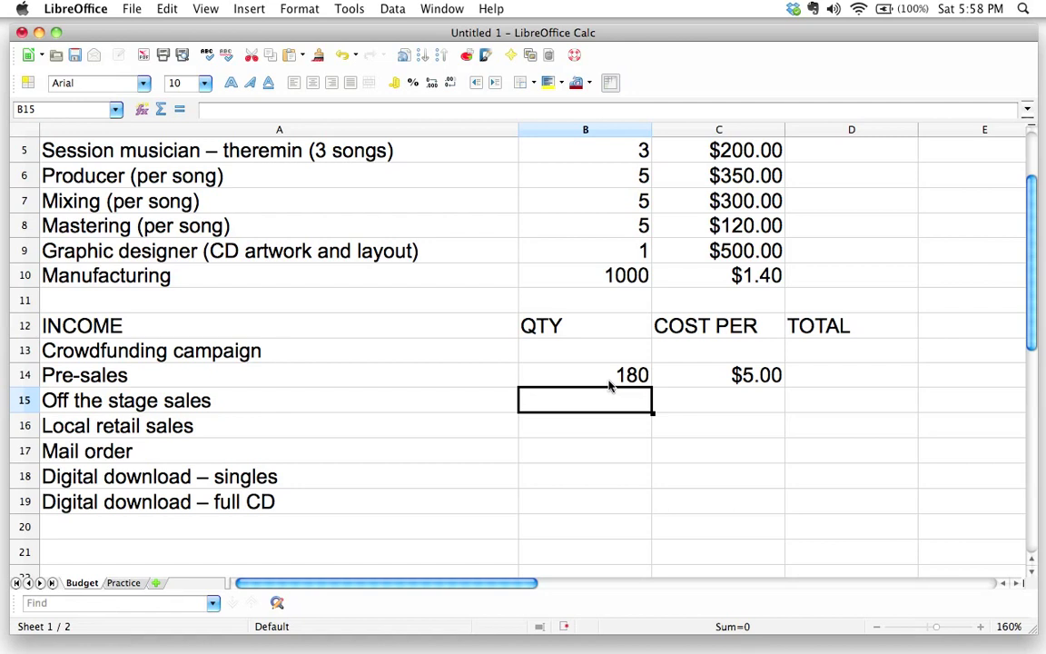
{"action": "key", "text": "Tab"}
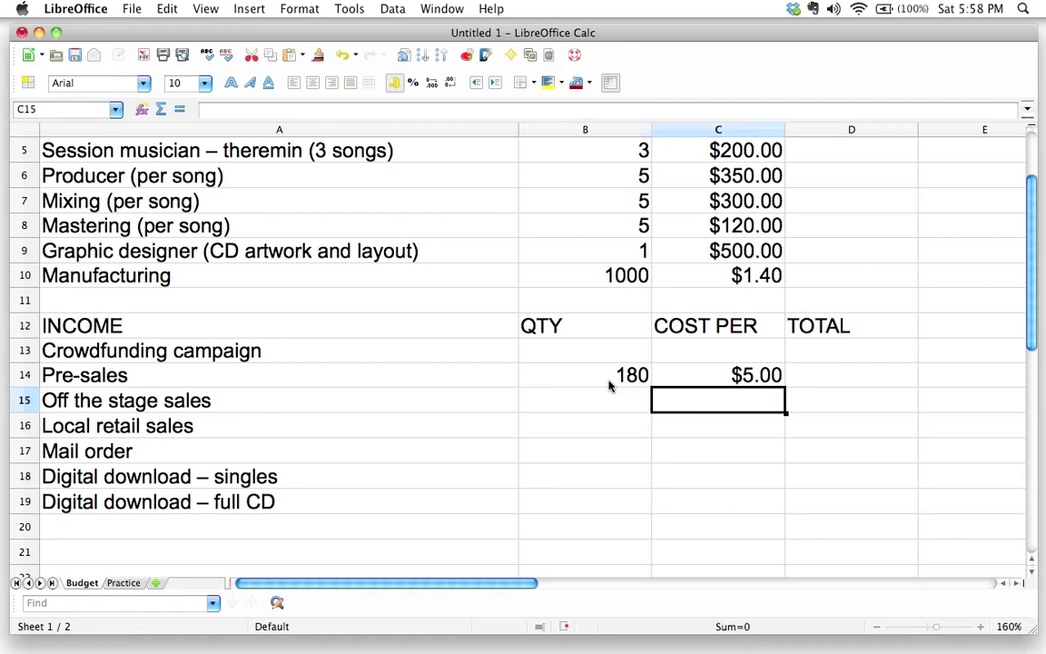
{"action": "type", "text": "5"}
{"action": "key", "text": "shift+Tab"}
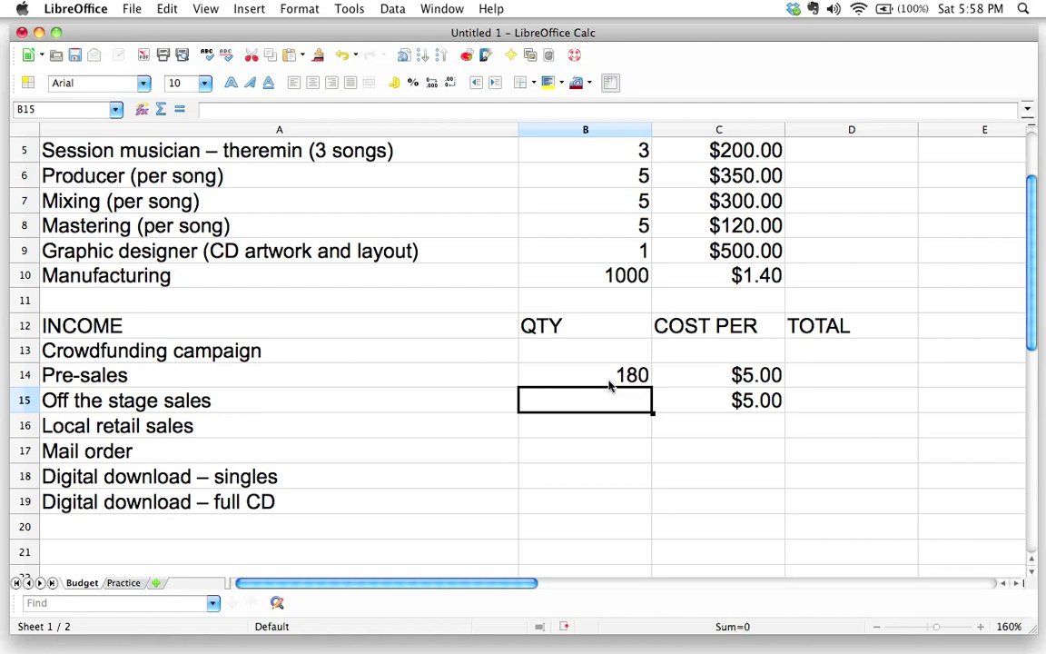
{"action": "type", "text": "400"}
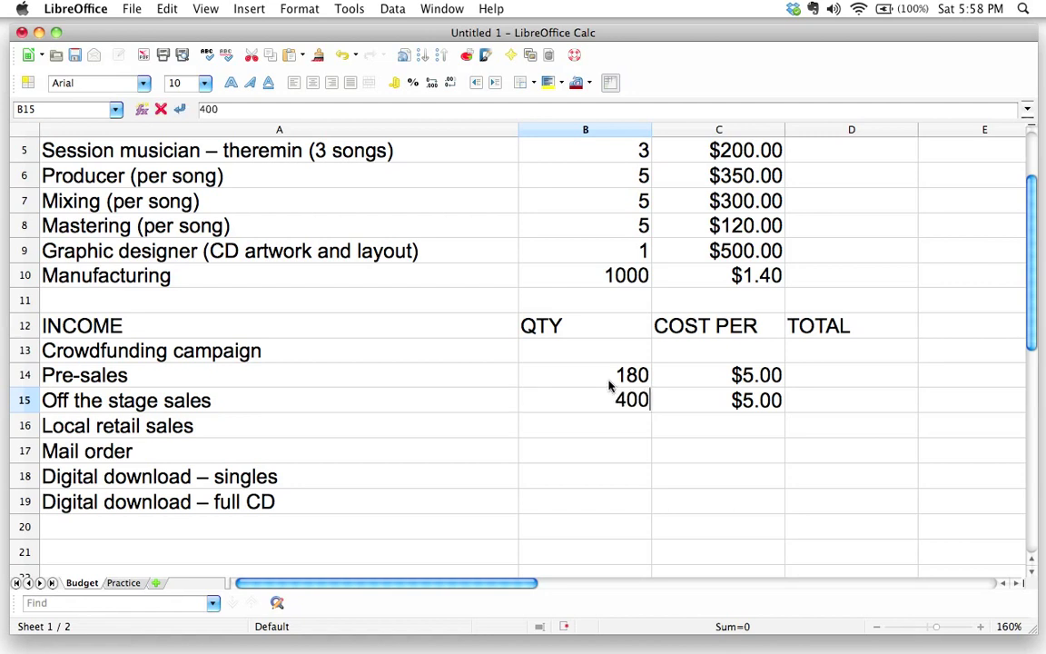
{"action": "key", "text": "BackSpace"}
{"action": "key", "text": "BackSpace"}
{"action": "type", "text": "430"}
{"action": "key", "text": "BackSpace"}
{"action": "key", "text": "BackSpace"}
{"action": "key", "text": "BackSpace"}
{"action": "type", "text": "30"}
{"action": "key", "text": "Tab"}
{"action": "key", "text": "Left"}
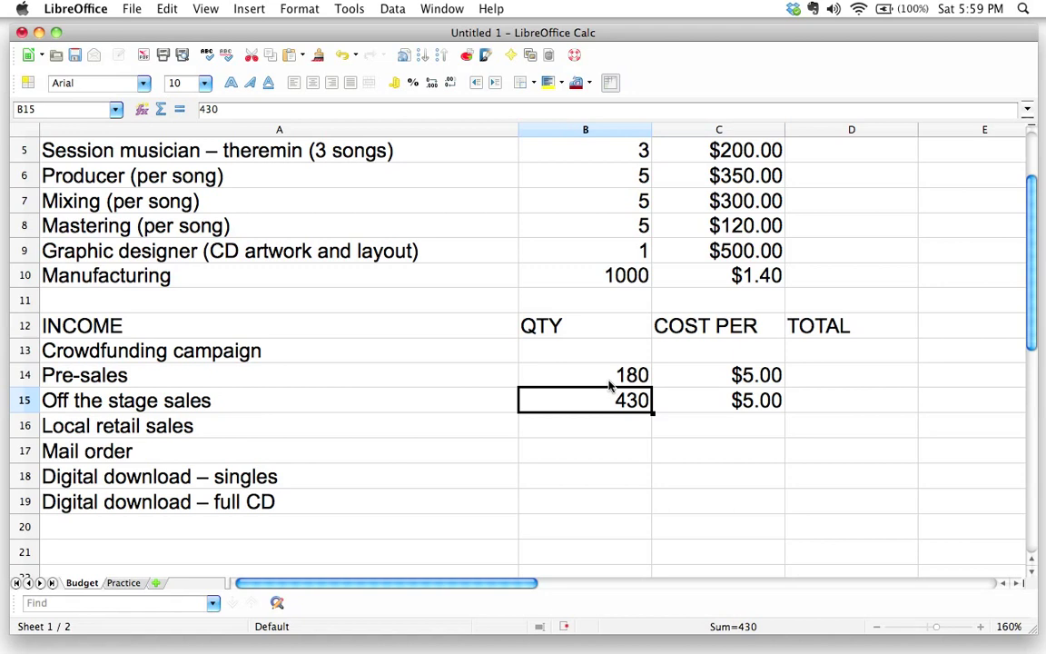
- Enter a quantity of 120 and a cost per of 6 for the Local retail sales income in row 16
{"action": "key", "text": "Down"}
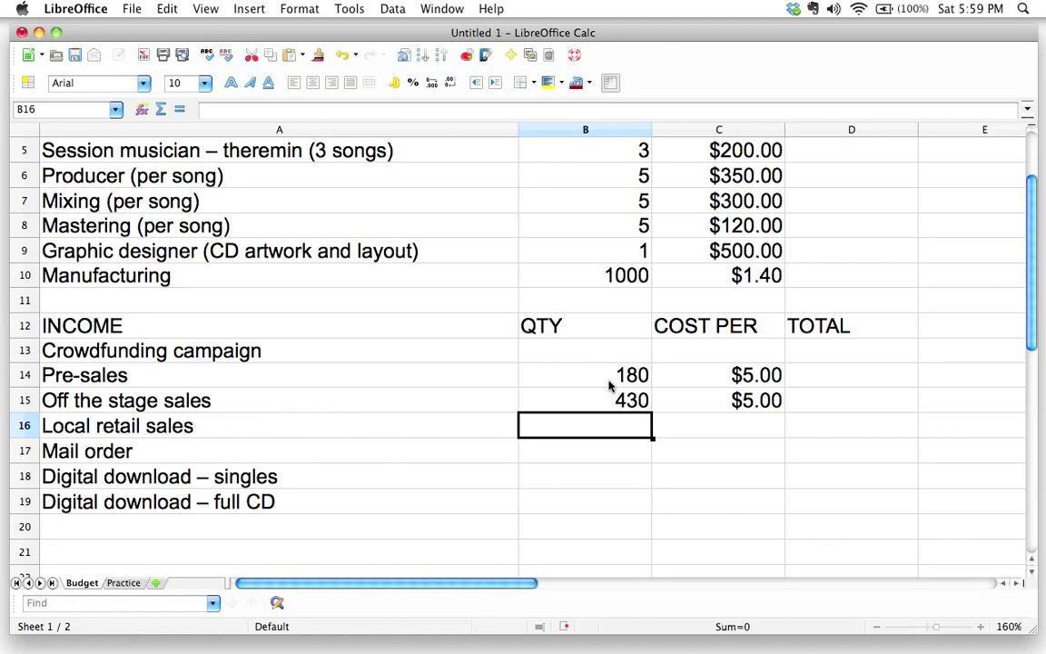
{"action": "type", "text": "120"}
{"action": "key", "text": "Tab"}
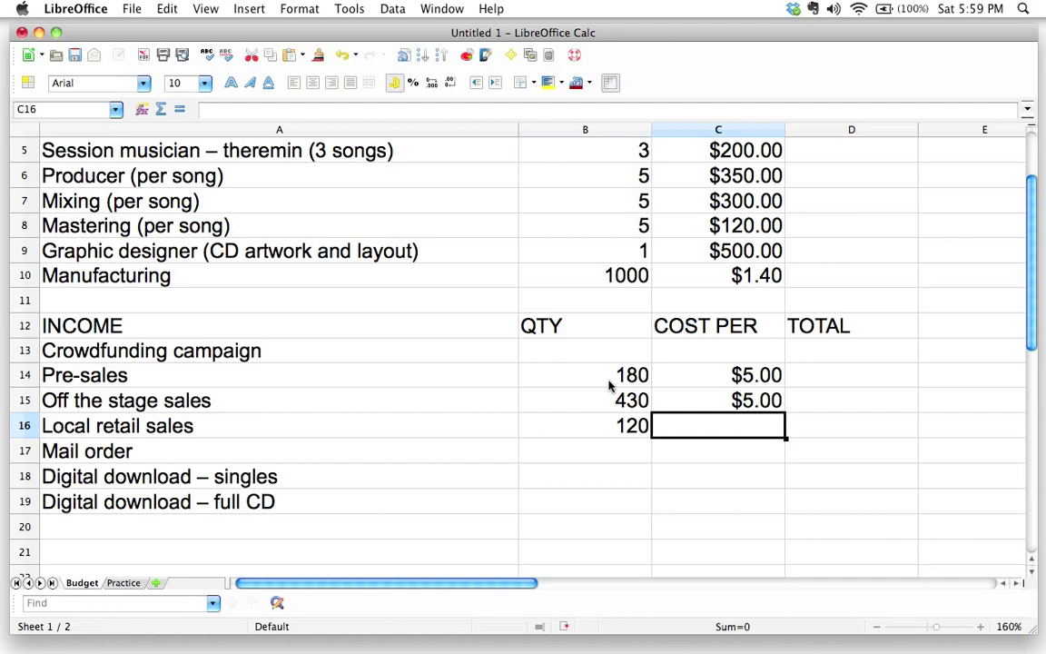
{"action": "type", "text": "6"}
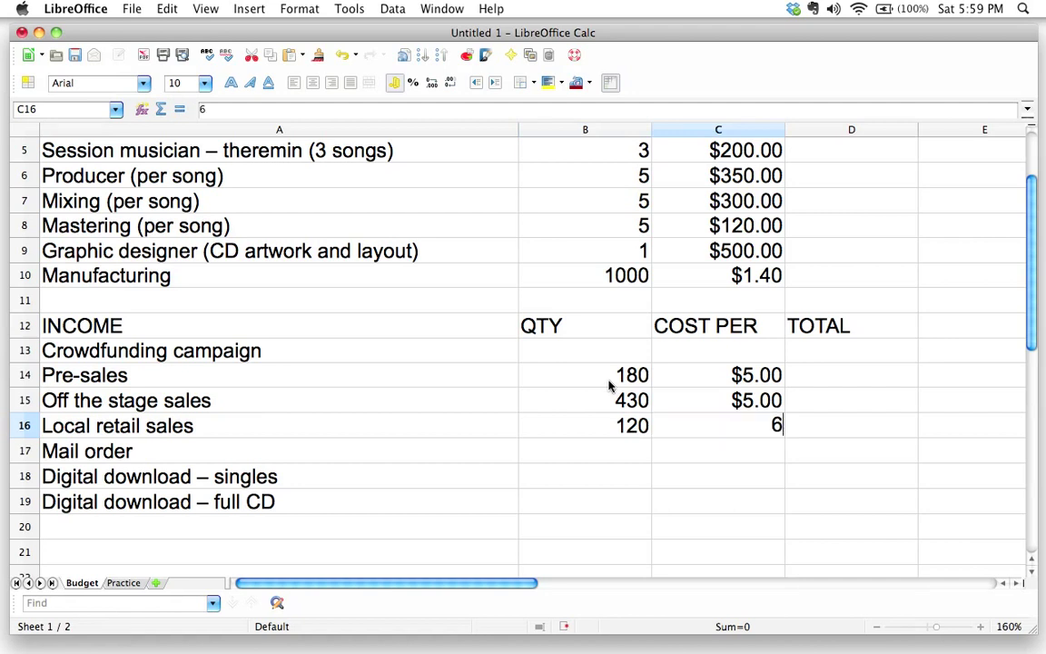
{"action": "key", "text": "Return"}
{"action": "key", "text": "Up"}
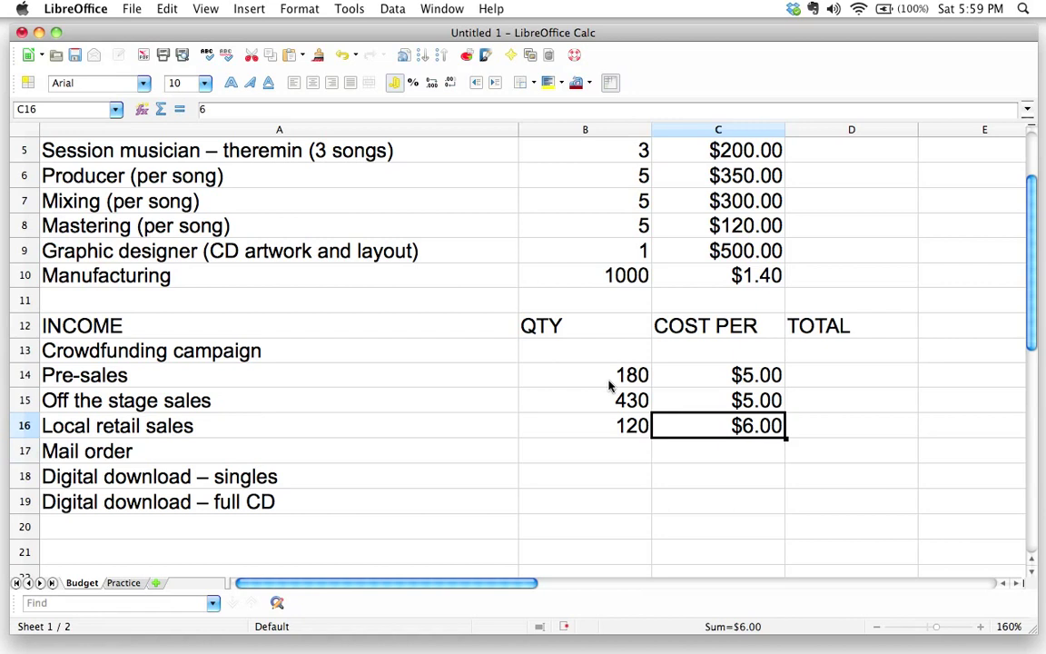
- Enter a cost per of 6 and a quantity of 70 for the Mail order income in row 17
{"action": "key", "text": "Down"}
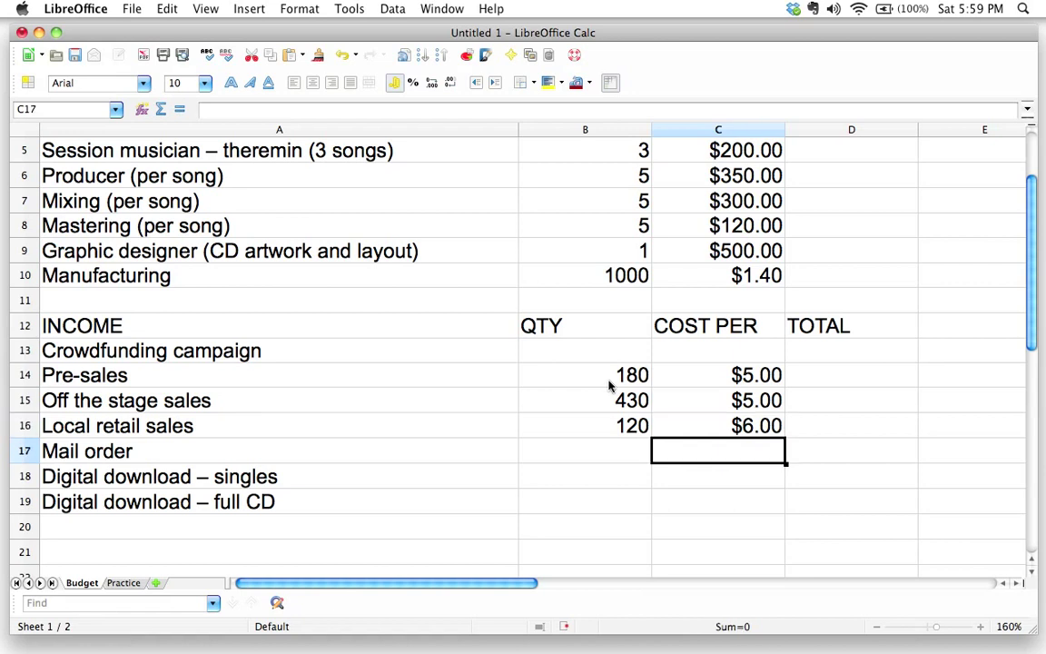
{"action": "type", "text": "6"}
{"action": "key", "text": "Left"}
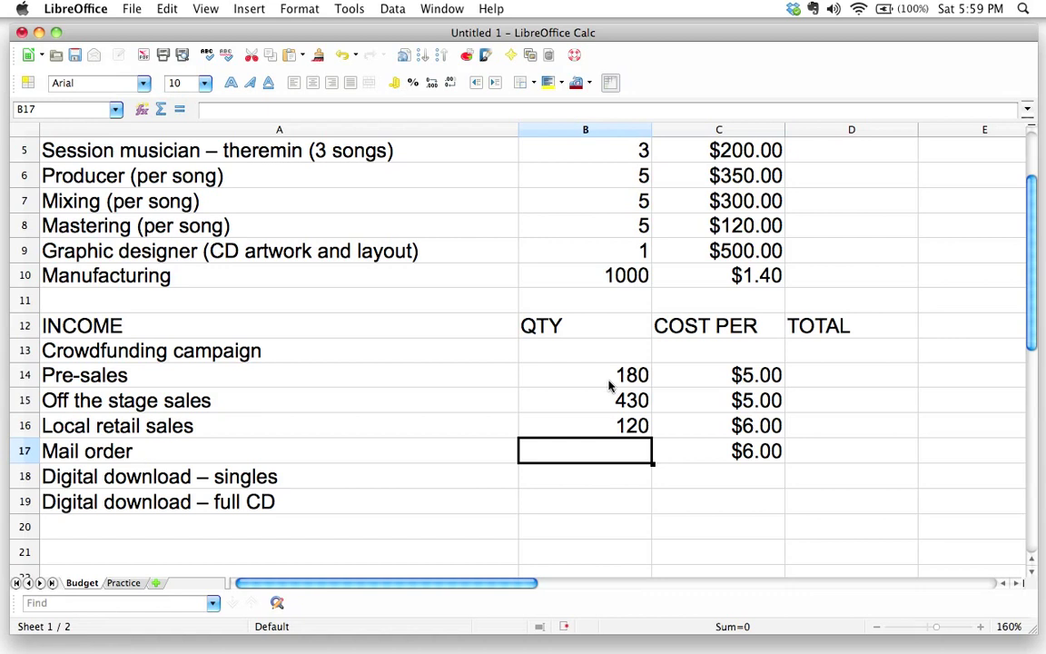
{"action": "type", "text": "70"}
{"action": "key", "text": "Return"}
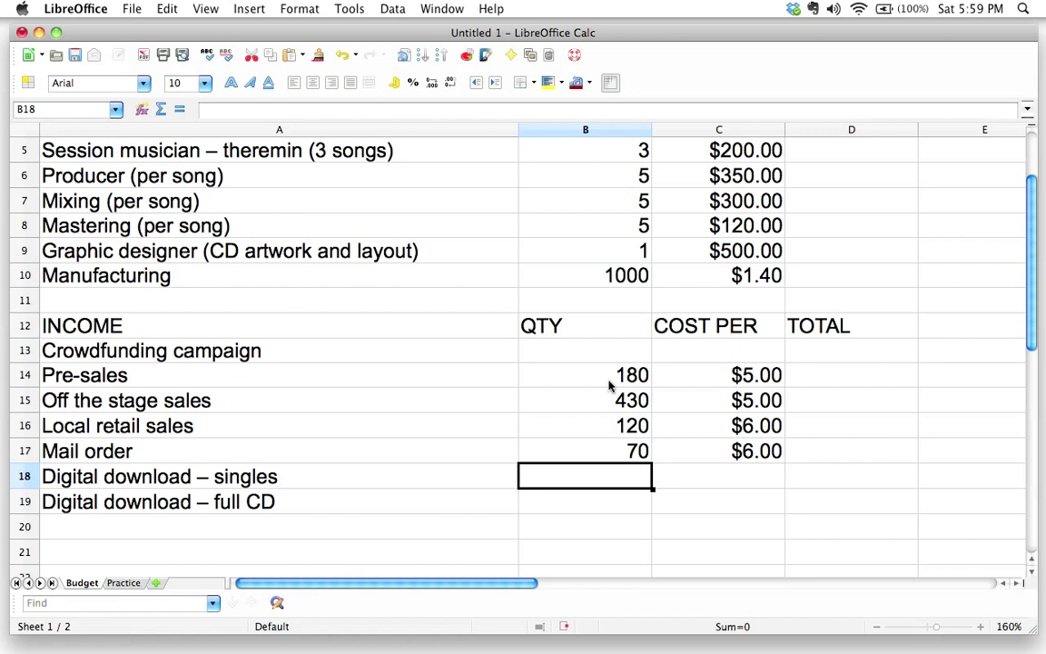
- Enter a quantity of 550 and a cost per of 1 for the Digital download – singles income in row 18
{"action": "type", "text": "500"}
{"action": "key", "text": "BackSpace"}
{"action": "key", "text": "BackSpace"}
{"action": "type", "text": "50"}
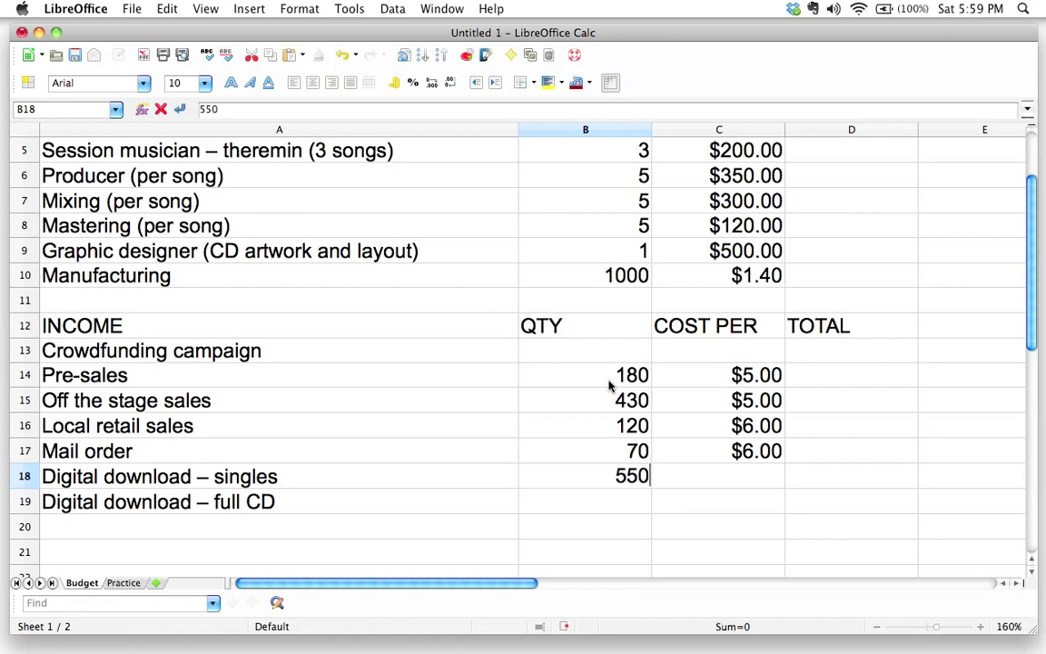
{"action": "key", "text": "Tab"}
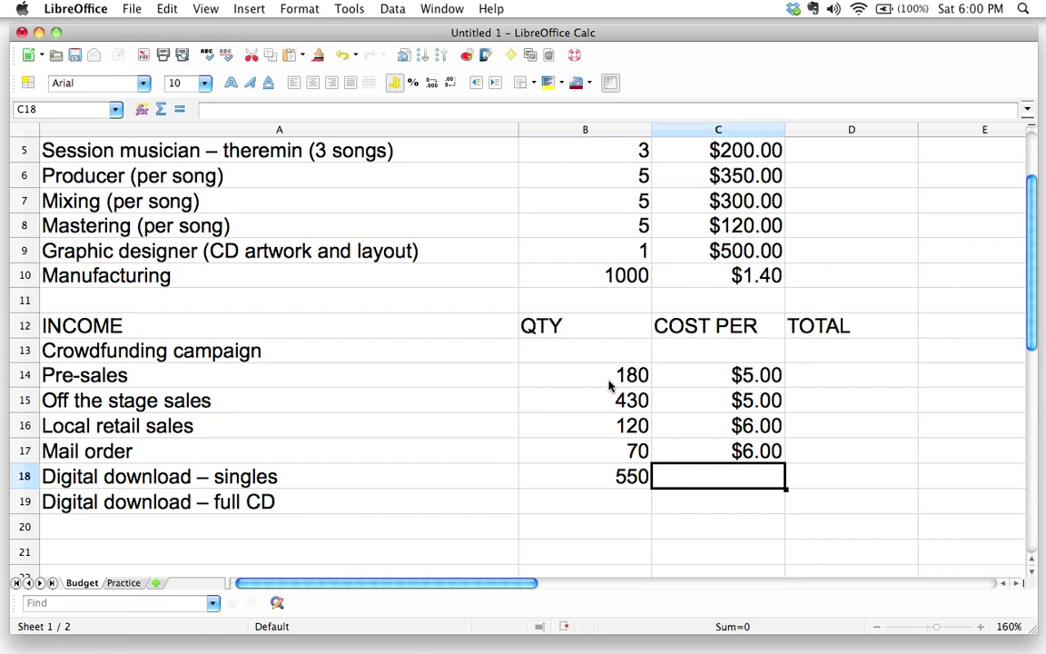
{"action": "type", "text": "1"}
{"action": "key", "text": "Return"}
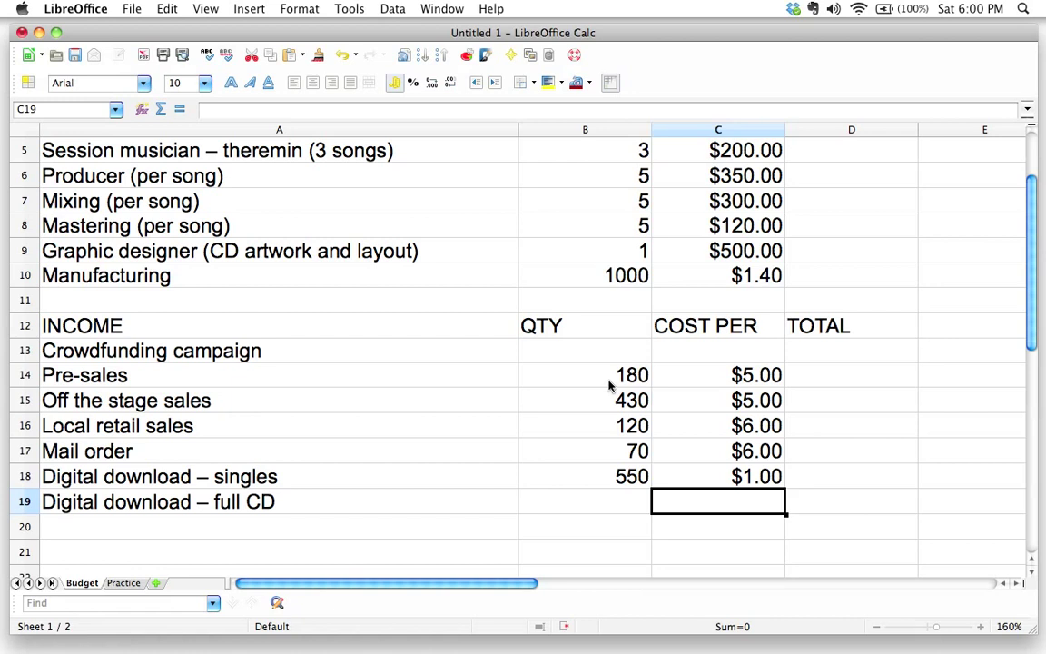
- Enter a cost per of 4 and a quantity of 260 for the Digital download – full CD income in row 19
{"action": "key", "text": "Left"}
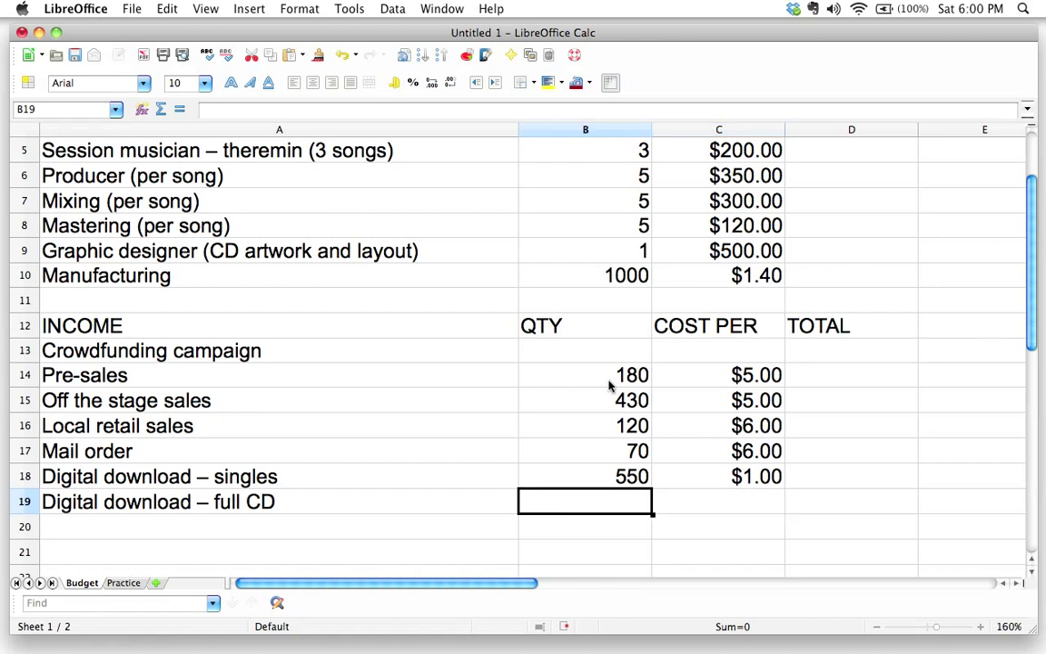
{"action": "key", "text": "Right"}
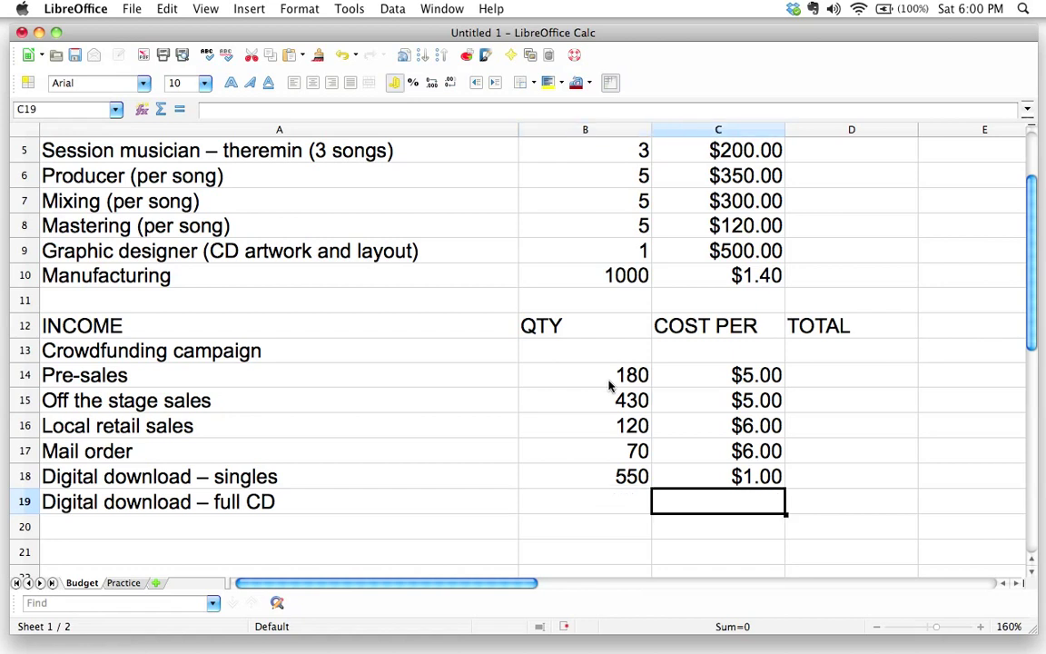
{"action": "type", "text": "4"}
{"action": "key", "text": "Left"}
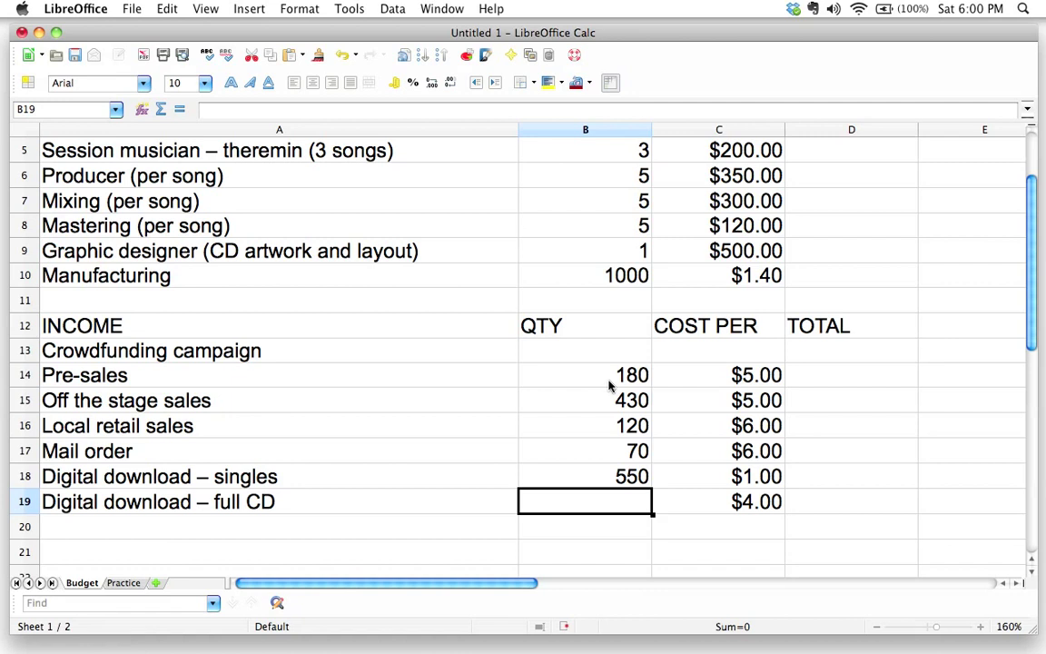
{"action": "type", "text": "260"}
{"action": "key", "text": "Up"}
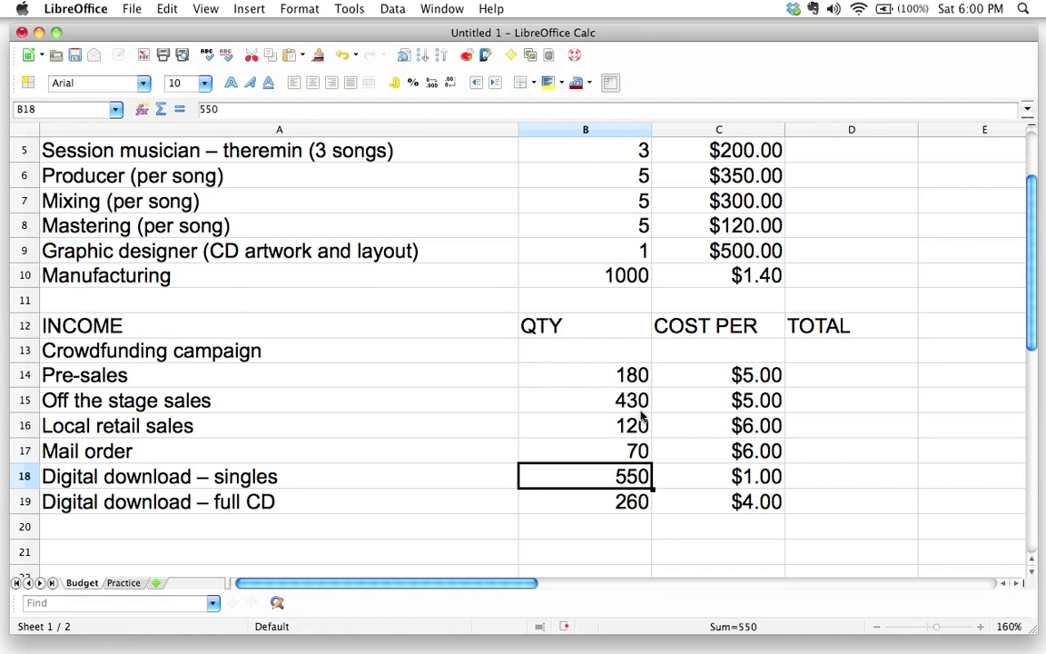
- Check the quantity and cost per entries of the local retail and digital singles income rows
{"action": "left_click", "coordinate": [640, 401]}
{"action": "left_click", "coordinate": [634, 423]}
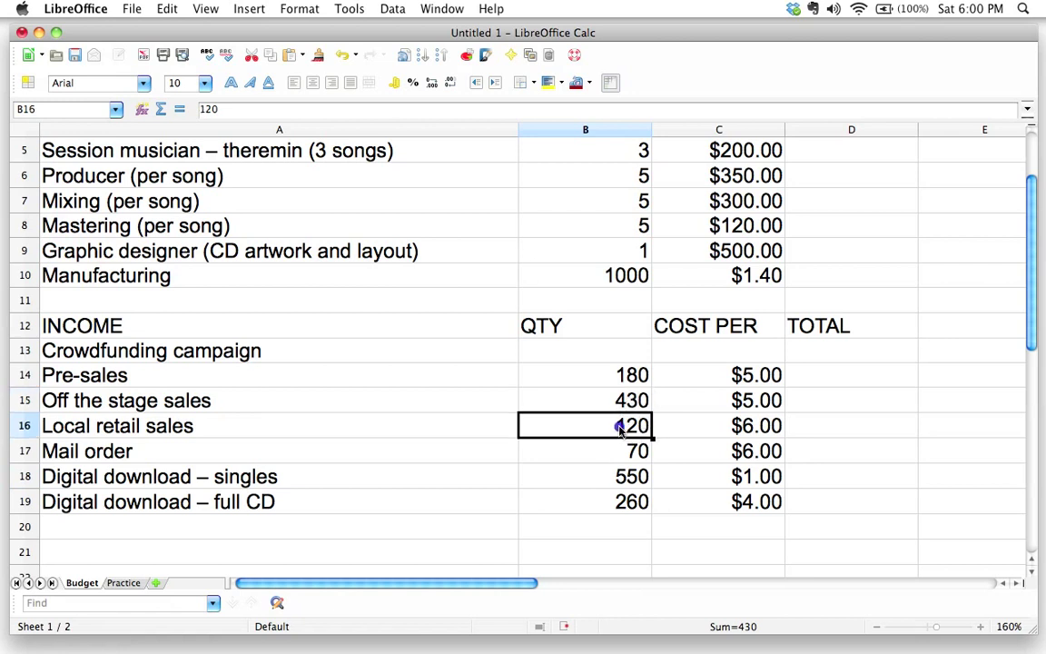
{"action": "left_click", "coordinate": [719, 477]}
{"action": "left_click", "coordinate": [604, 477]}
{"action": "left_click", "coordinate": [724, 476]}
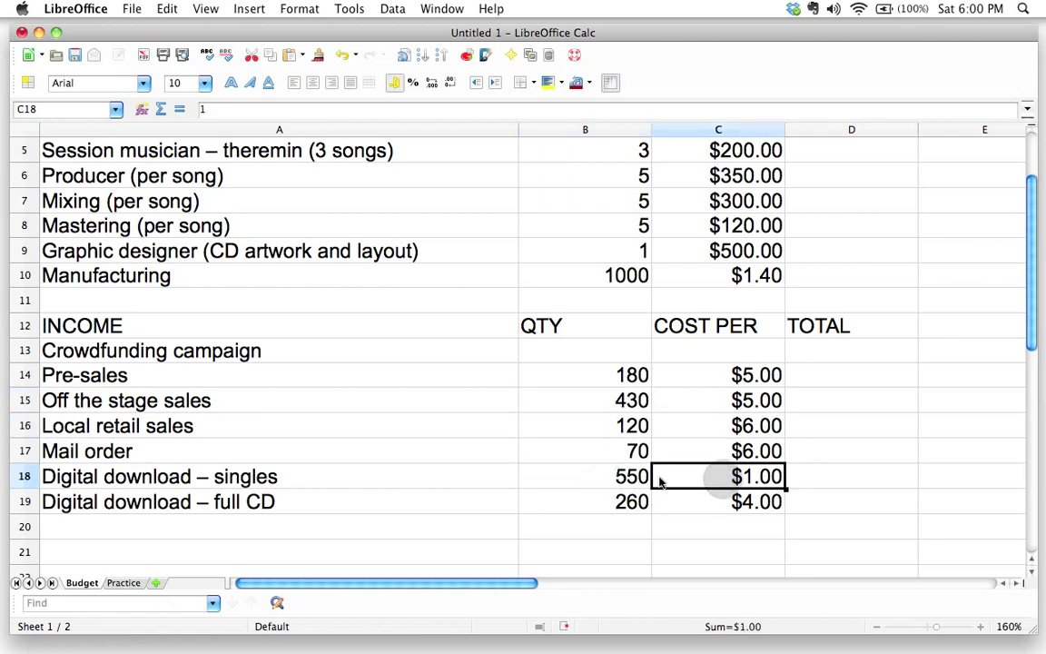
{"action": "left_click", "coordinate": [631, 434]}
{"action": "left_click", "coordinate": [717, 435]}
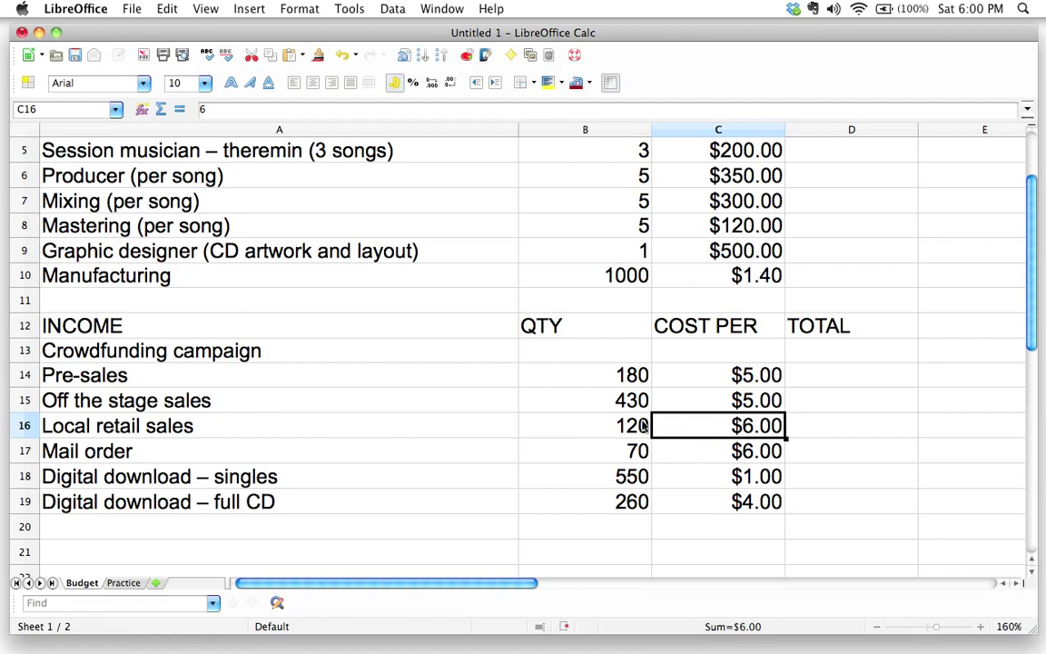
- Enter a cost per of 3500 and a quantity of 1 for the Crowdfunding campaign income in row 13
{"action": "left_click", "coordinate": [626, 354]}
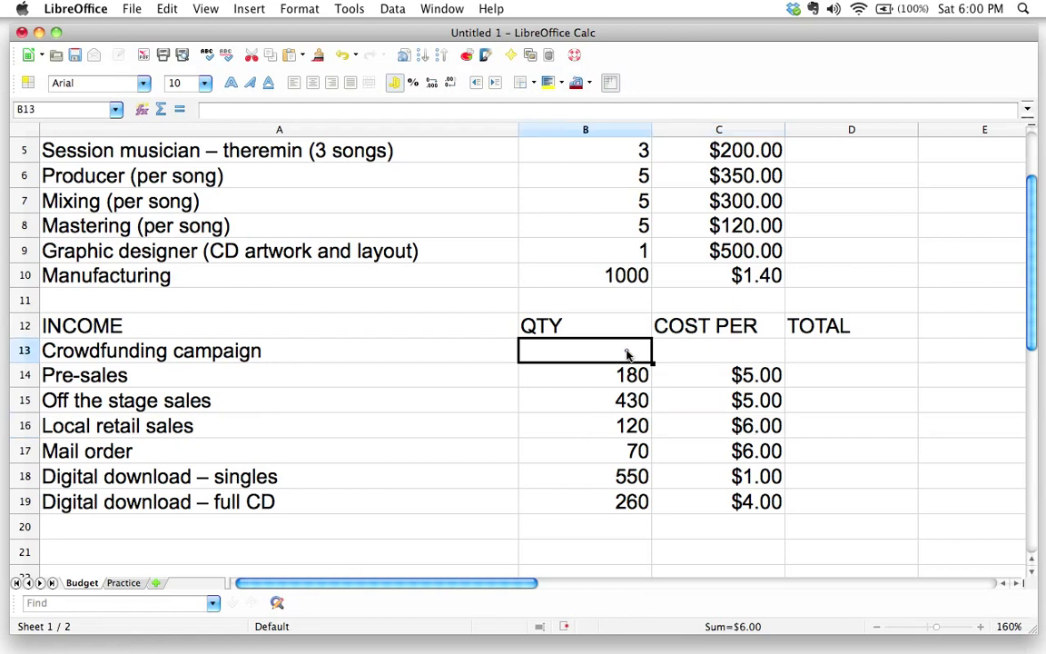
{"action": "left_click", "coordinate": [702, 355]}
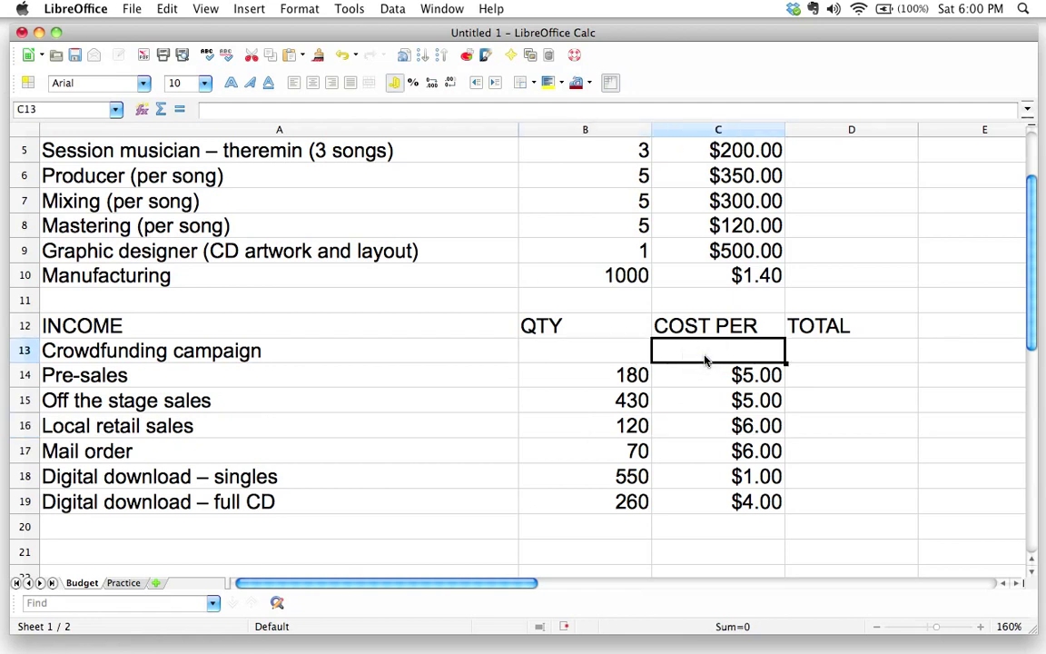
{"action": "type", "text": "3500"}
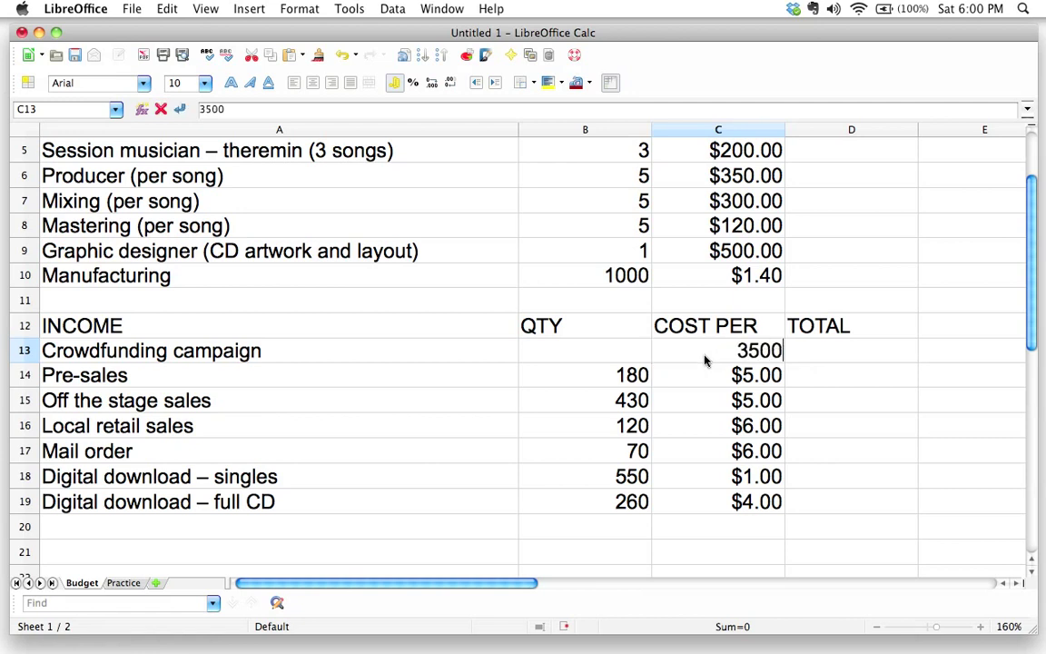
{"action": "key", "text": "Return"}
{"action": "left_click", "coordinate": [705, 359]}
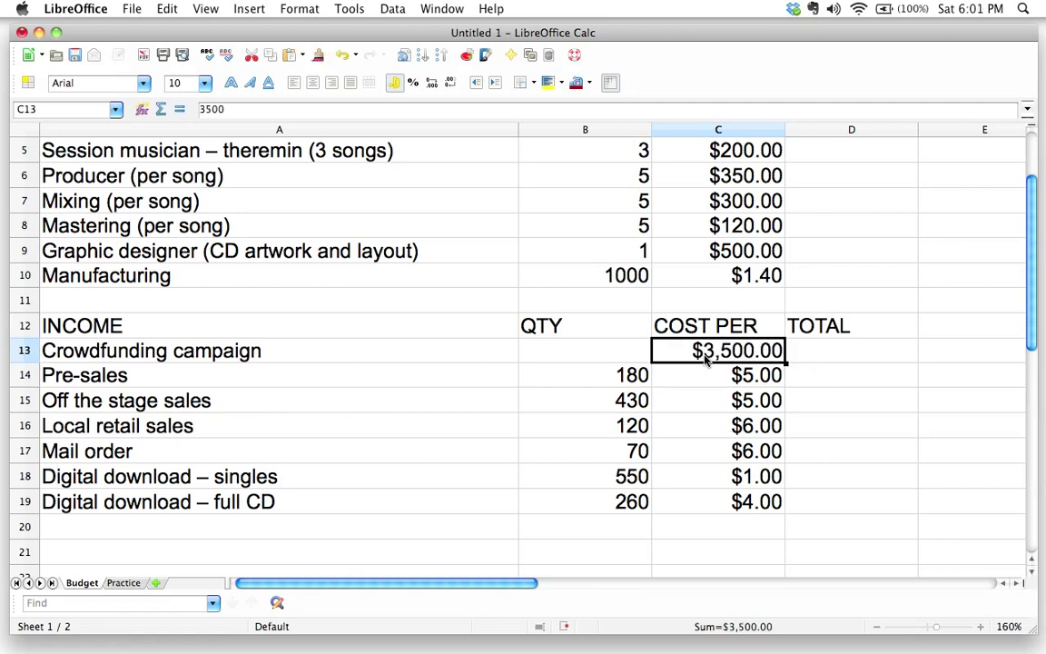
{"action": "key", "text": "Left"}
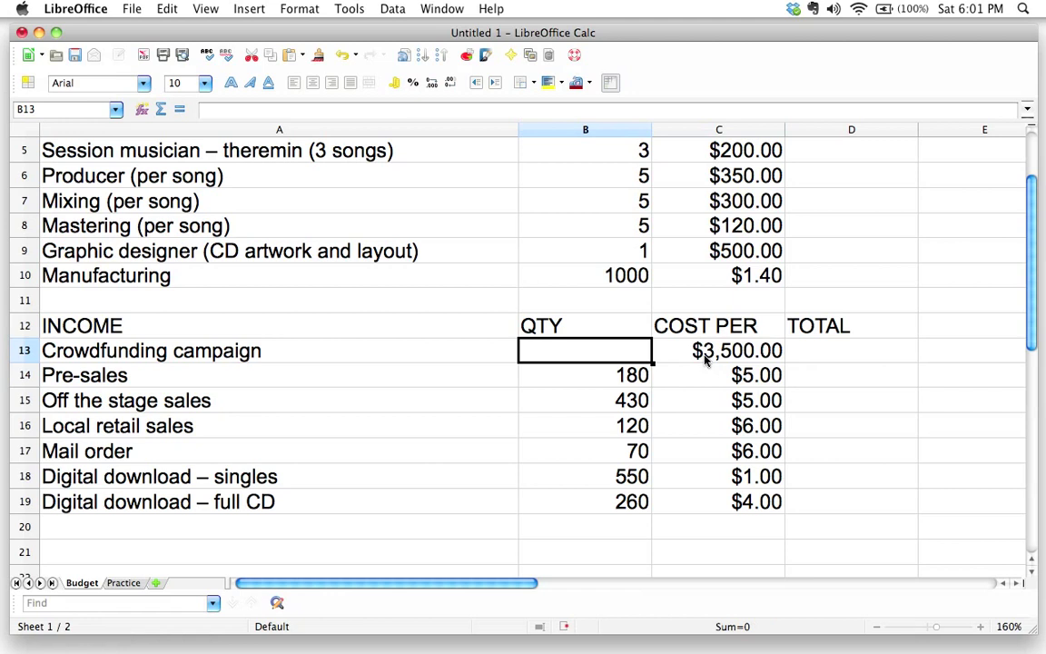
{"action": "type", "text": "1"}
{"action": "key", "text": "Tab"}
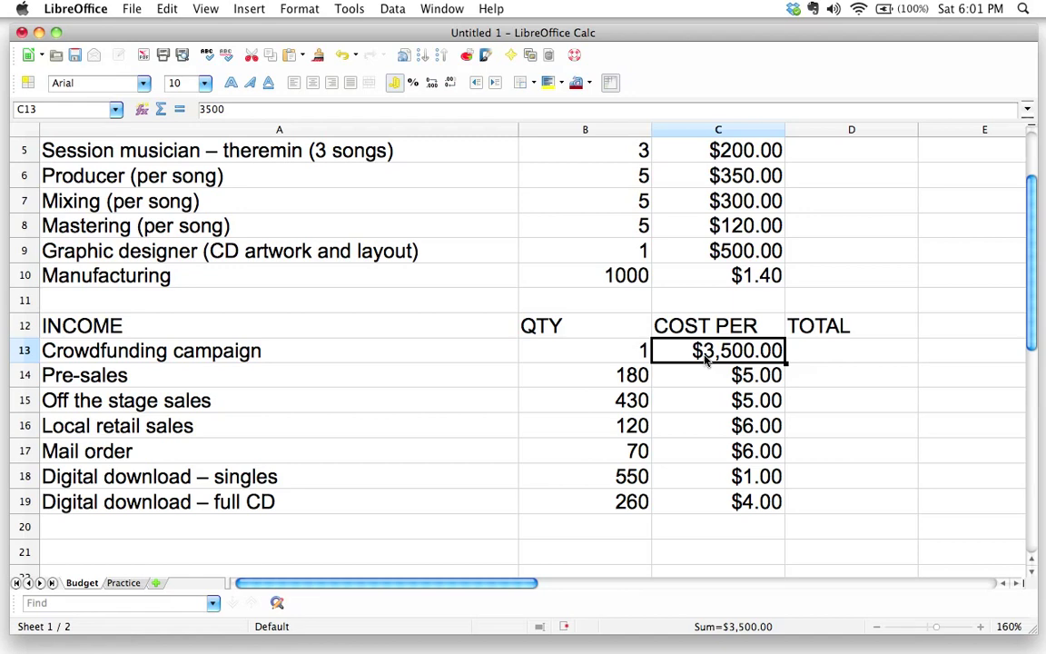
- Review the quantity and cost per figures across the expenses and income sections, starting with the tracking days row
{"action": "scroll", "coordinate": [705, 358], "scroll_direction": "up", "scroll_amount": 2}
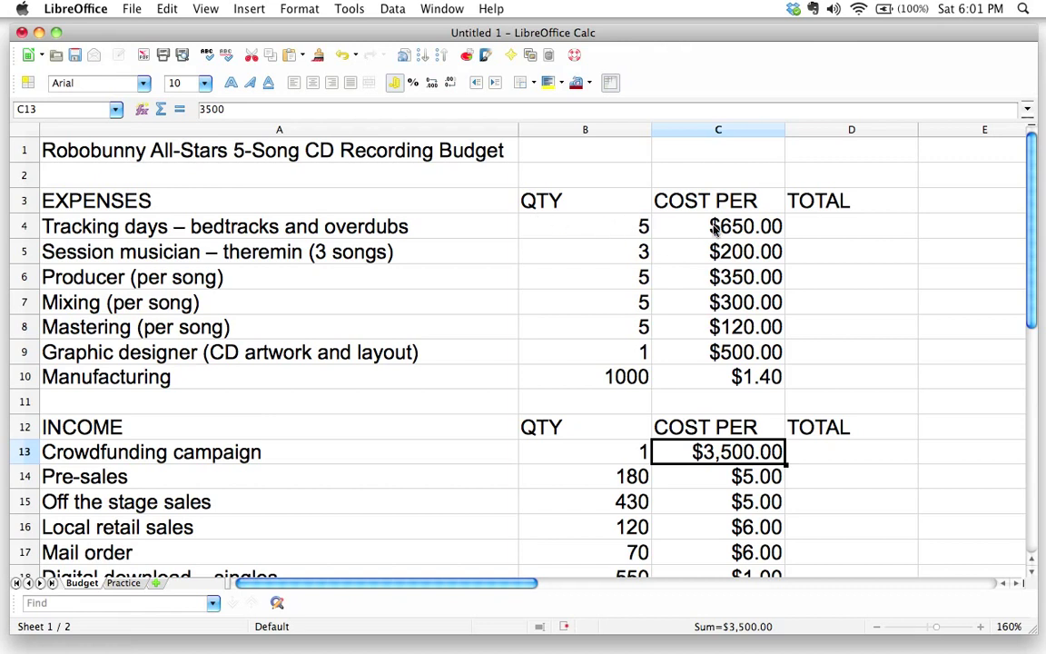
{"action": "left_click", "coordinate": [663, 228]}
{"action": "left_click", "coordinate": [619, 230]}
{"action": "left_click", "coordinate": [701, 231]}
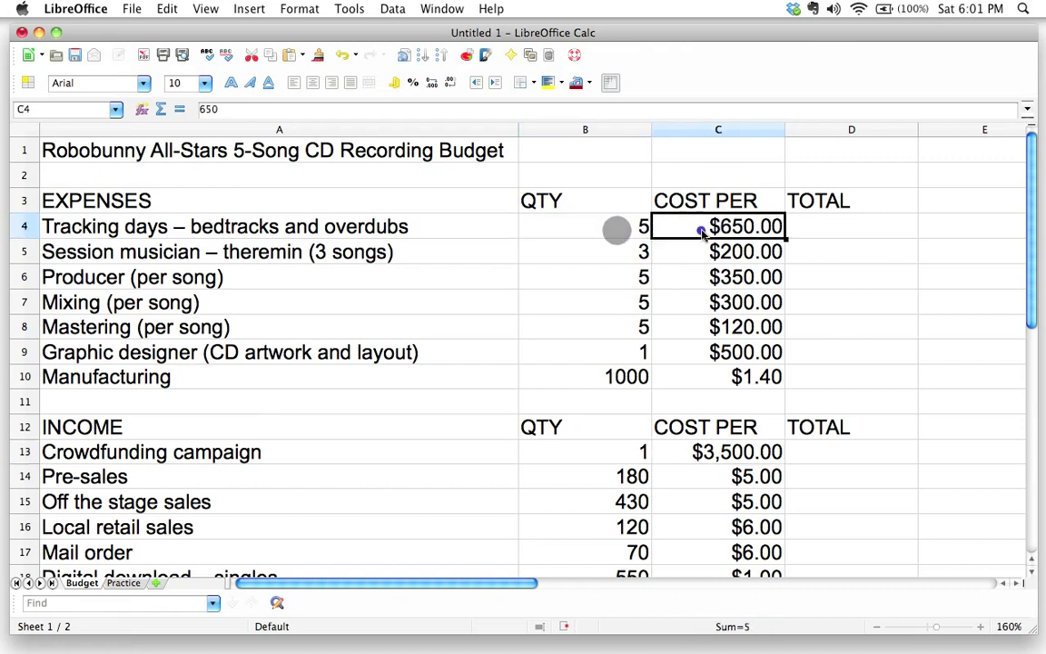
{"action": "scroll", "coordinate": [729, 386], "scroll_direction": "down", "scroll_amount": 2}
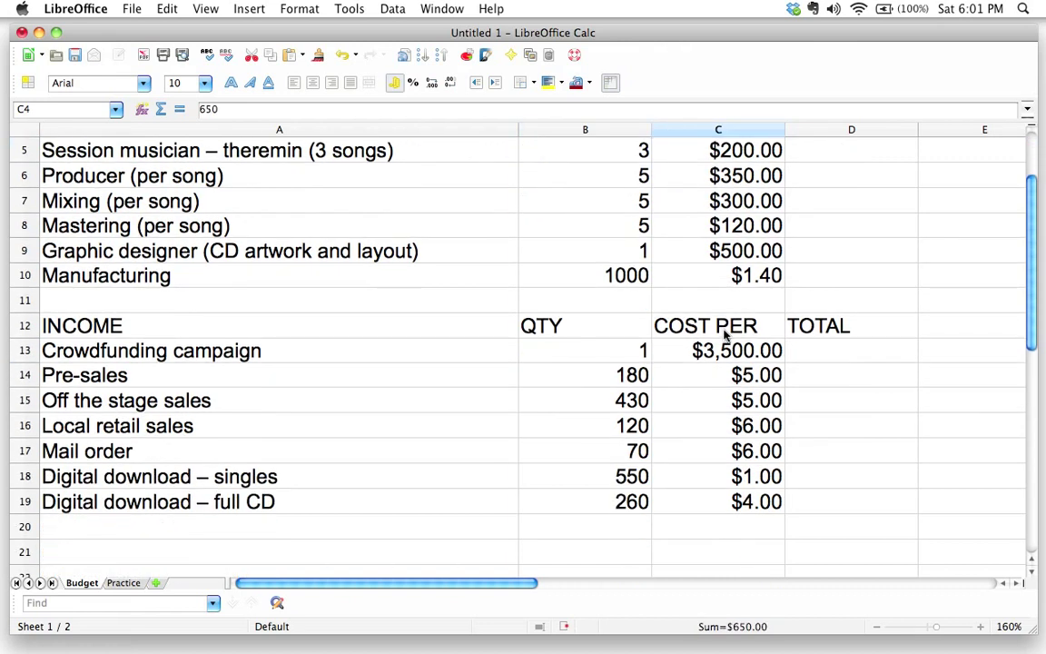
{"action": "scroll", "coordinate": [720, 439], "scroll_direction": "up", "scroll_amount": 1}
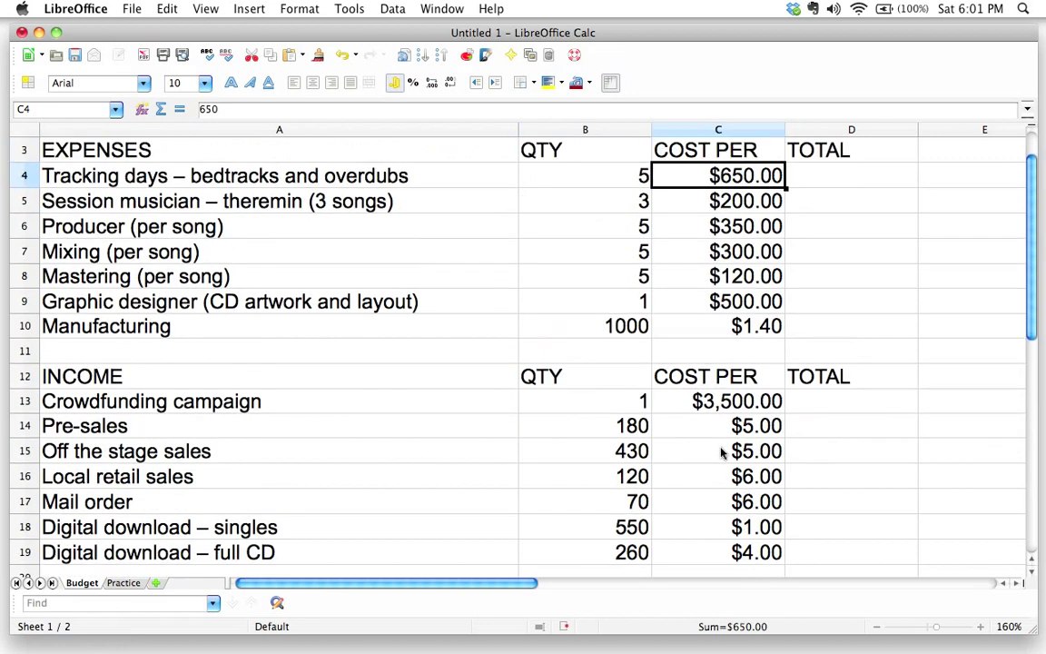